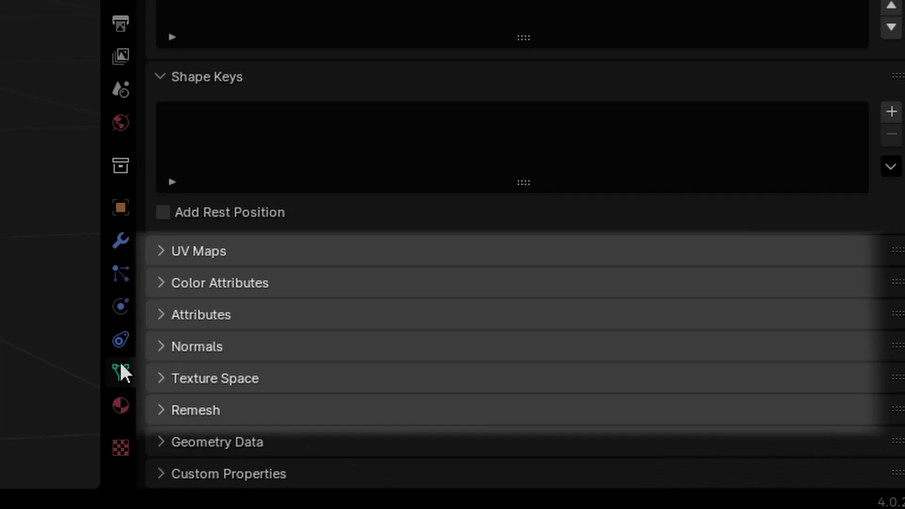
Remove the UV1 map from the mesh's UV maps.
{"action": "left_click", "coordinate": [161, 250]}
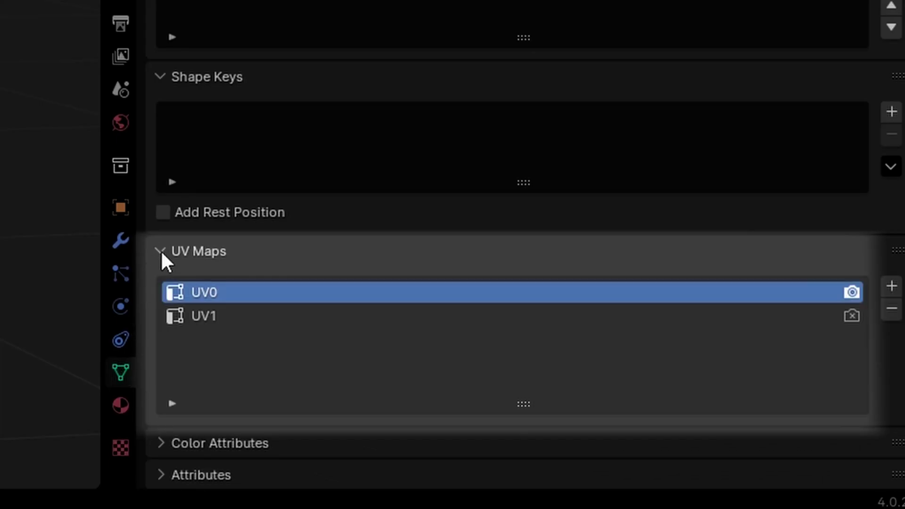
{"action": "left_click", "coordinate": [197, 316]}
{"action": "left_click", "coordinate": [892, 309]}
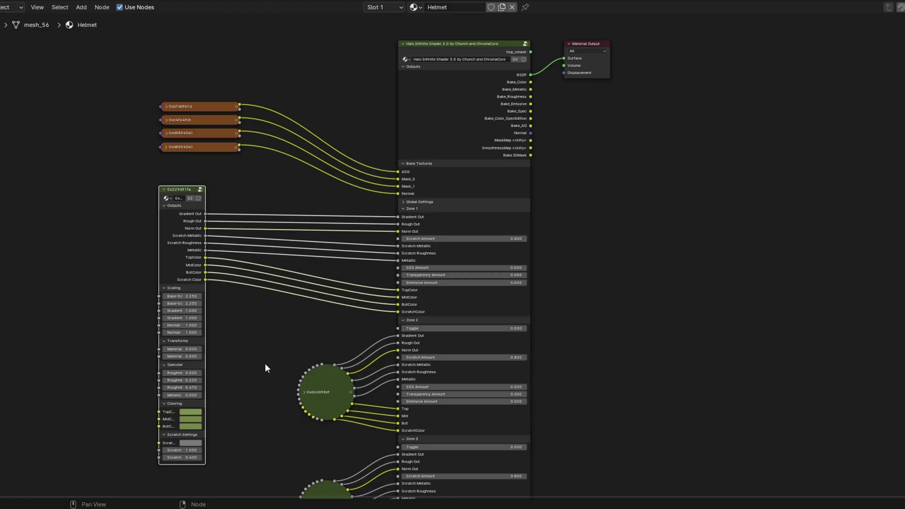
{"action": "mouse_move", "coordinate": [265, 364]}
{"action": "middle_mouse_down"}
{"action": "mouse_move", "coordinate": [261, 56]}
{"action": "mouse_move", "coordinate": [273, 489]}
{"action": "mouse_move", "coordinate": [281, 113]}
{"action": "mouse_move", "coordinate": [291, 258]}
{"action": "mouse_move", "coordinate": [273, 490]}
{"action": "mouse_move", "coordinate": [269, 129]}
{"action": "mouse_move", "coordinate": [279, 221]}
{"action": "mouse_move", "coordinate": [255, 307]}
{"action": "mouse_move", "coordinate": [315, 350]}
{"action": "mouse_move", "coordinate": [264, 367]}
{"action": "middle_mouse_up"}
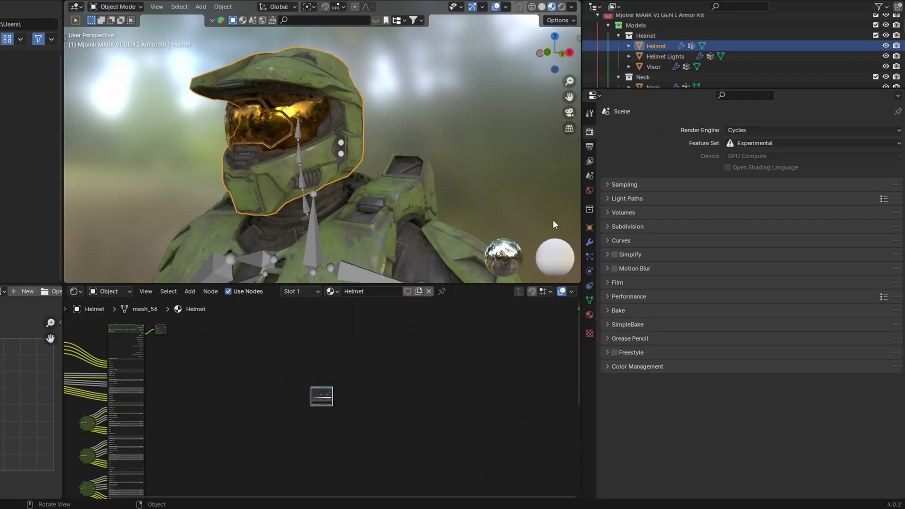
Clear the SimpleBake bake objects list and add the selected Helmet to it.
{"action": "left_click", "coordinate": [608, 324]}
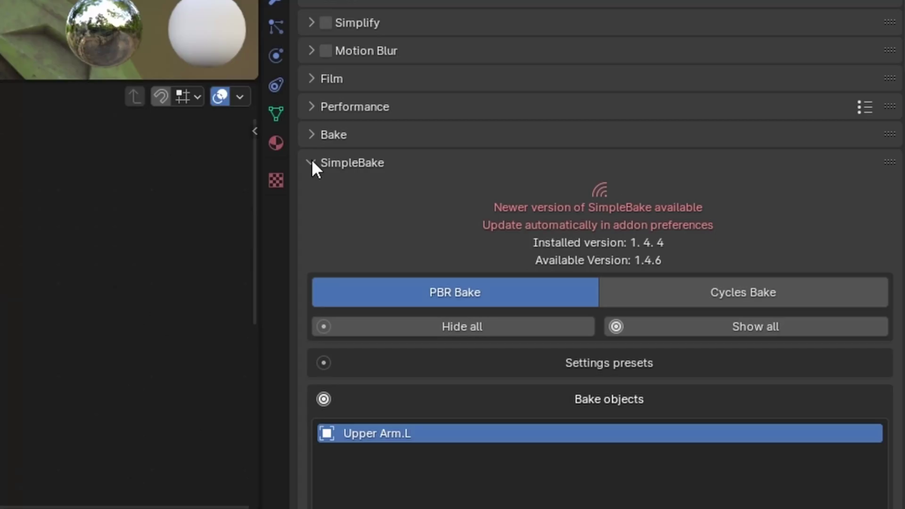
{"action": "scroll", "coordinate": [696, 316], "scroll_direction": "down", "scroll_amount": 8}
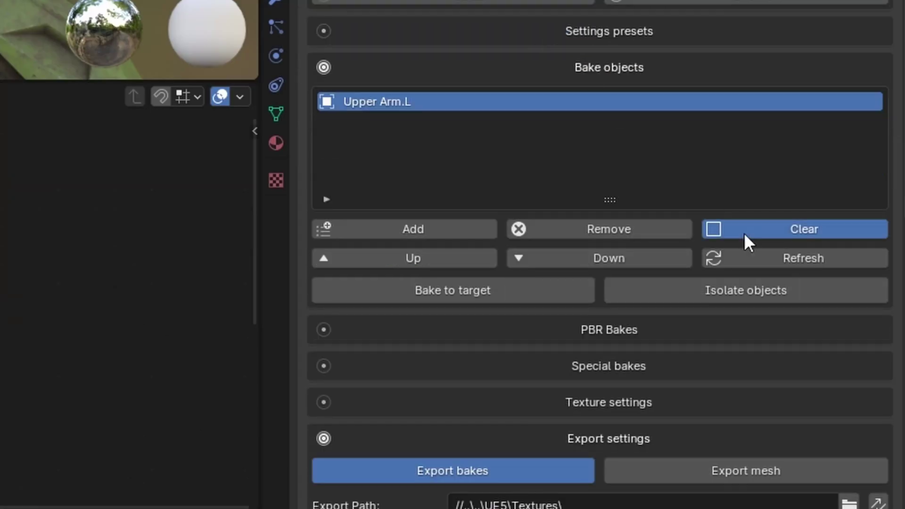
{"action": "left_click", "coordinate": [744, 233]}
{"action": "left_click", "coordinate": [469, 231]}
{"action": "scroll", "coordinate": [373, 117], "scroll_direction": "down", "scroll_amount": 3}
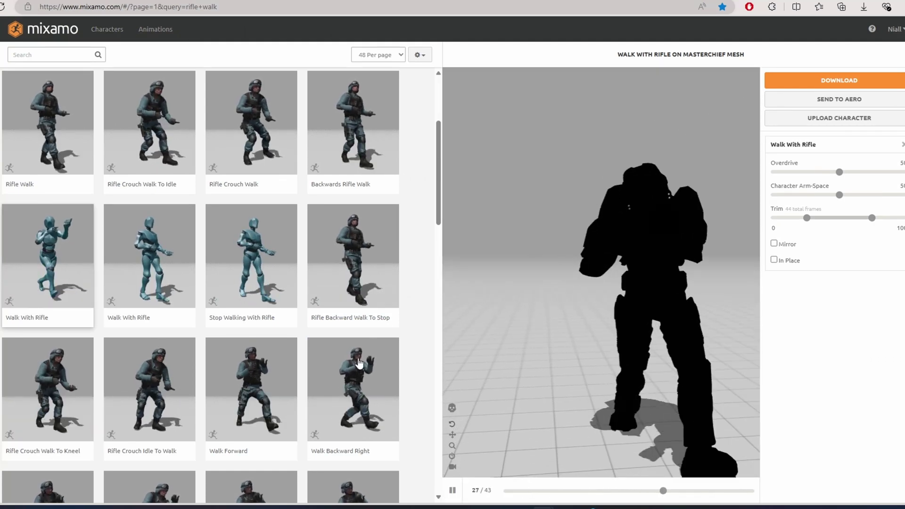
Switch to Mixamo and preview the Walk Backward Right animation on the character.
{"action": "left_click", "coordinate": [358, 363]}
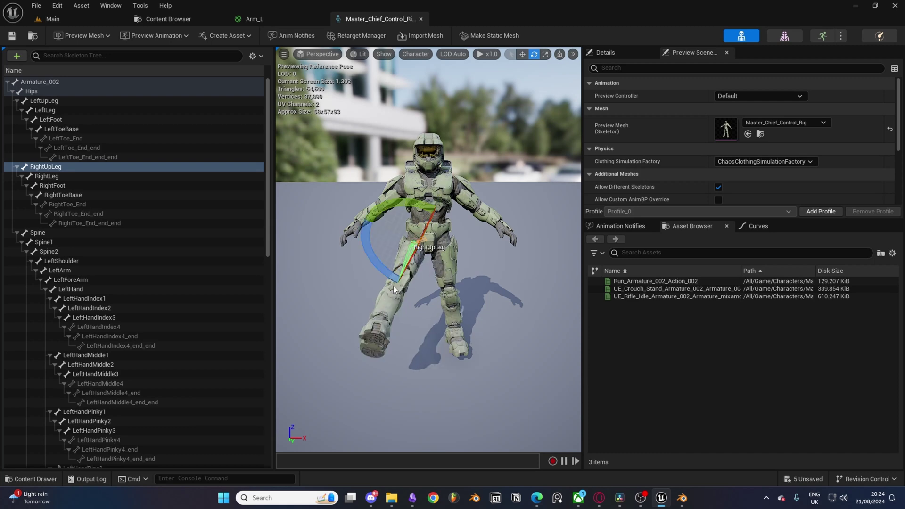
In the Unreal Engine skeleton editor, rotate the character's RightLeg bone.
{"action": "left_click", "coordinate": [47, 175]}
{"action": "left_click_drag", "start_coordinate": [348, 262], "coordinate": [352, 287]}
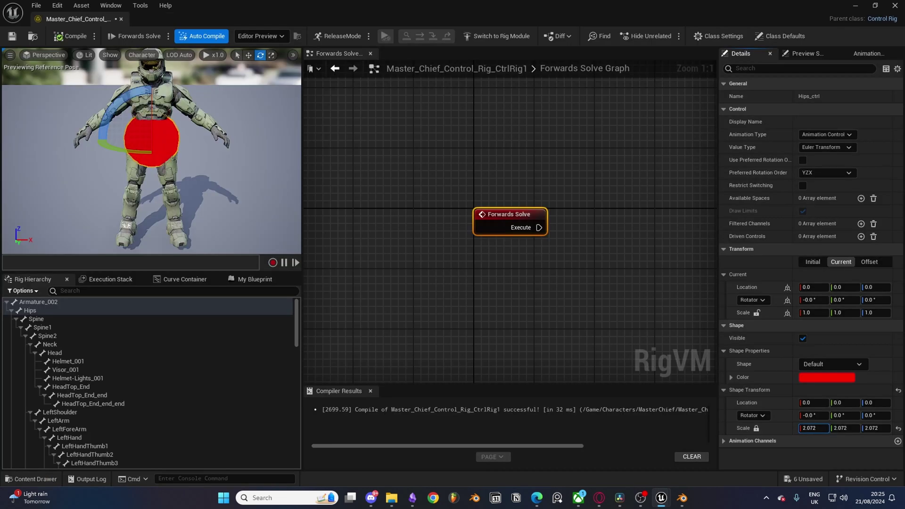
Change the shape of the Hips_ctrl control to Circle_Thick.
{"action": "left_click", "coordinate": [821, 368]}
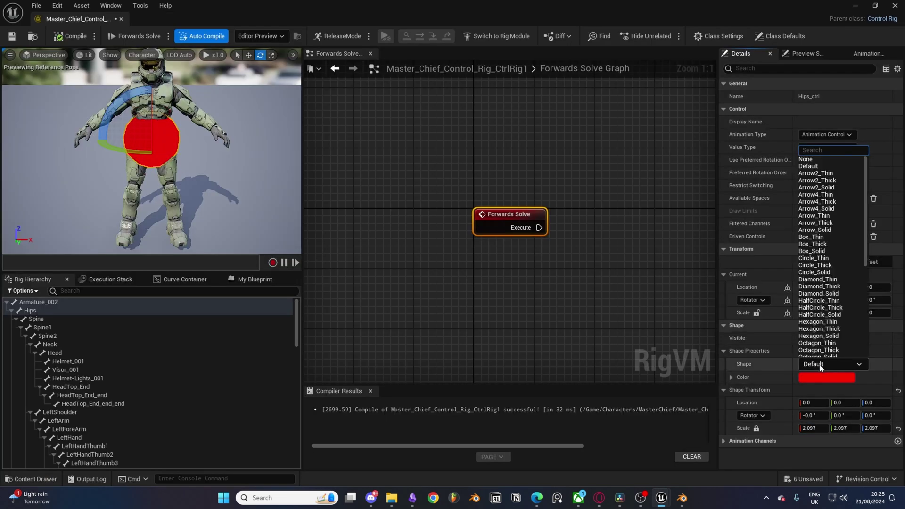
{"action": "type", "text": "rin"}
{"action": "key", "text": "BackSpace"}
{"action": "key", "text": "BackSpace"}
{"action": "key", "text": "BackSpace"}
{"action": "type", "text": "ci"}
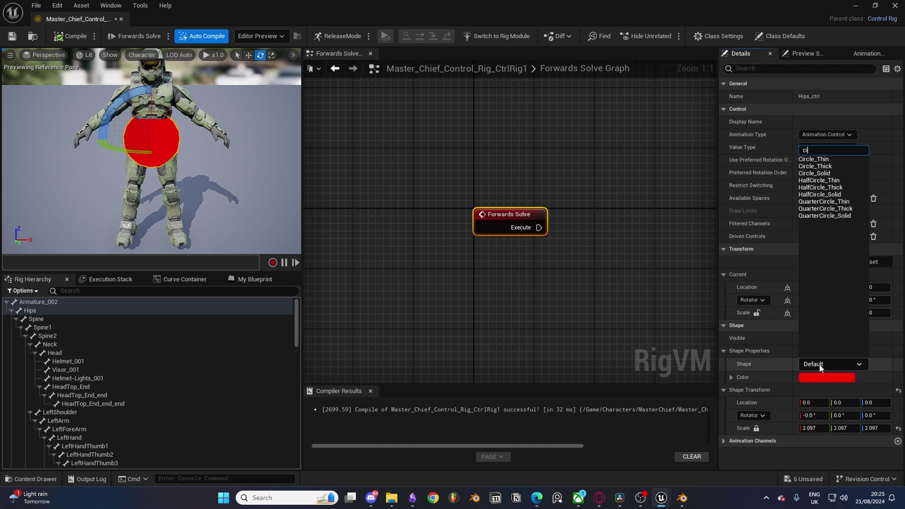
{"action": "type", "text": "rcle"}
{"action": "key", "text": "Down"}
{"action": "key", "text": "Return"}
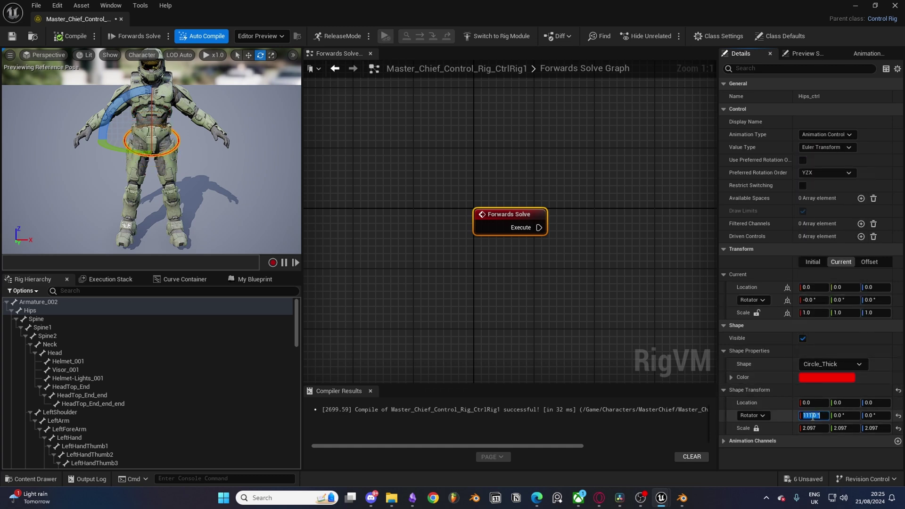
Set the color of the Hips_ctrl control to the yellow theme swatch.
{"action": "left_click", "coordinate": [814, 378]}
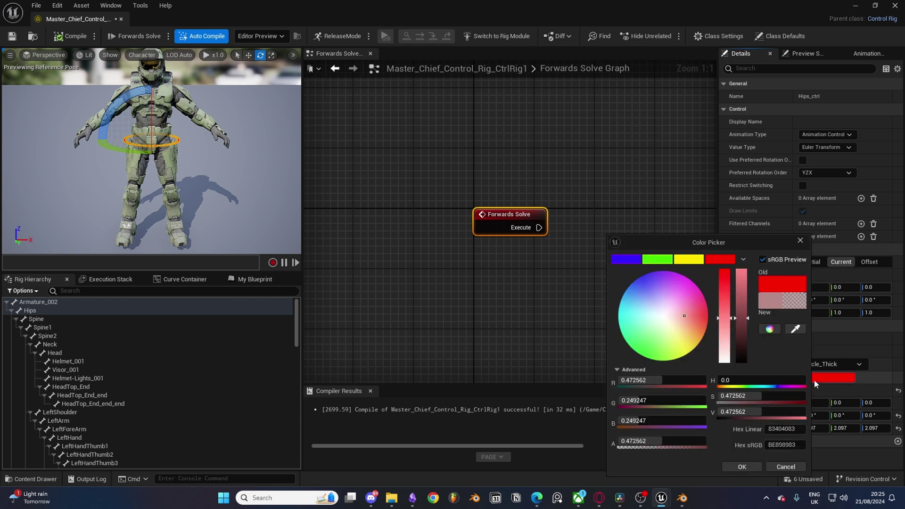
{"action": "left_click", "coordinate": [684, 260]}
{"action": "left_click", "coordinate": [738, 467]}
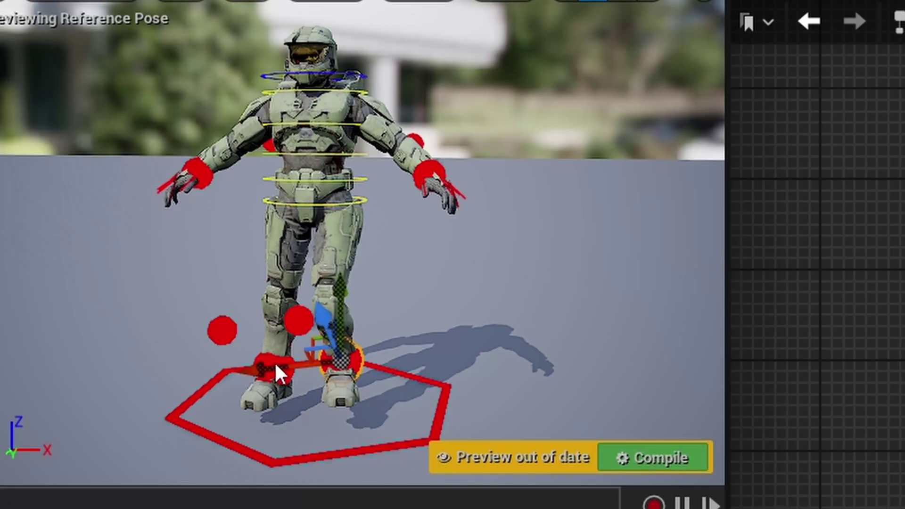
Test the control rig by moving the character's right foot, right hand and finger controls.
{"action": "left_click", "coordinate": [274, 367]}
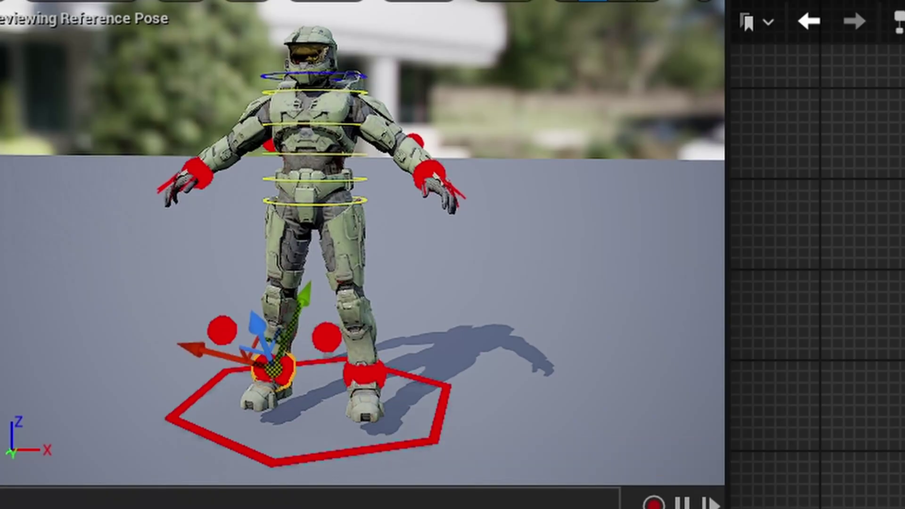
{"action": "left_click_drag", "start_coordinate": [272, 365], "coordinate": [127, 242]}
{"action": "left_click", "coordinate": [191, 178]}
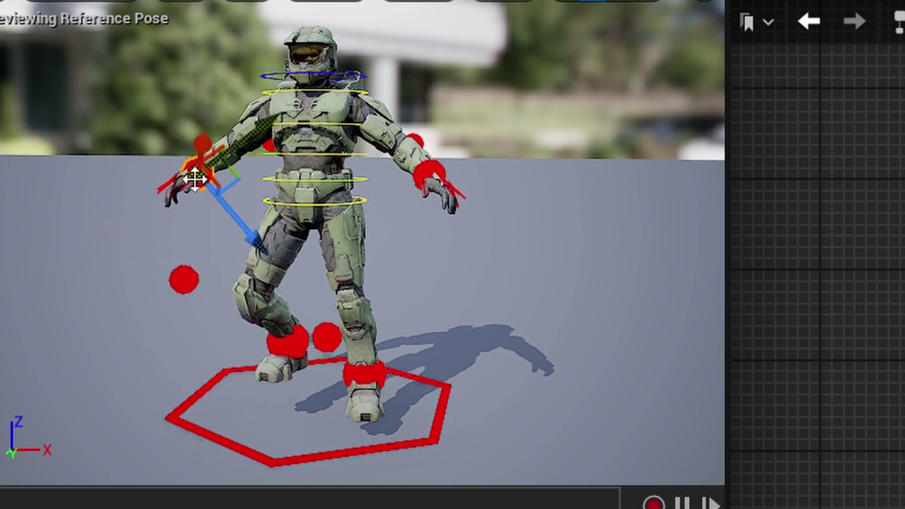
{"action": "left_click_drag", "start_coordinate": [191, 178], "coordinate": [204, 195]}
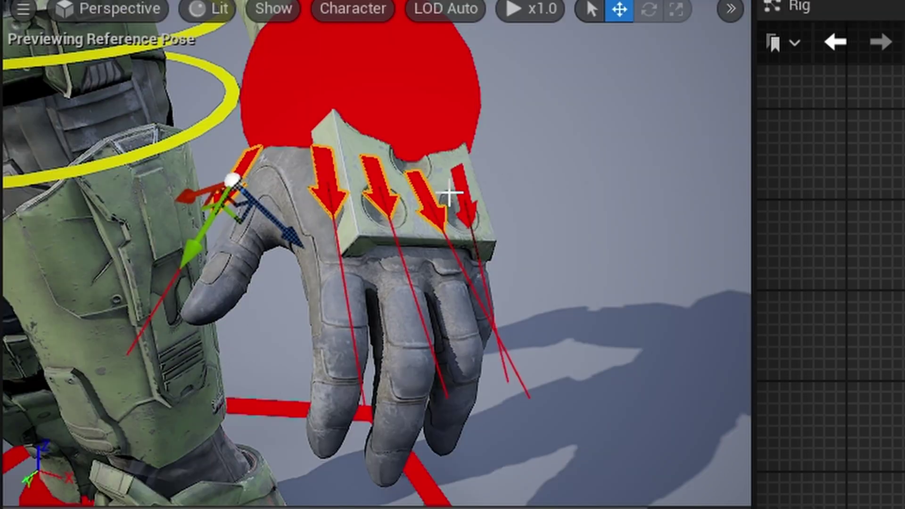
{"action": "left_click_drag", "start_coordinate": [204, 218], "coordinate": [125, 381]}
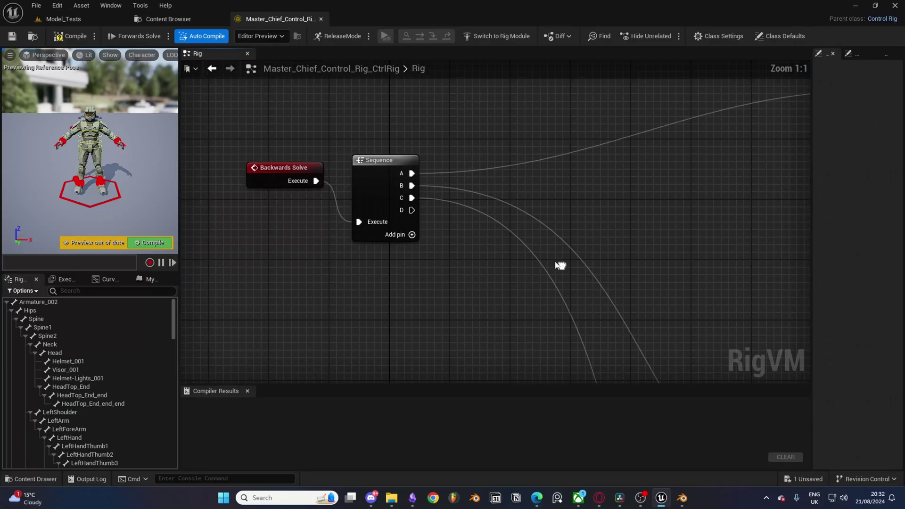
Shift the Backwards Solve node slightly away from the Sequence node in the rig graph.
{"action": "right_click_drag", "start_coordinate": [403, 241], "coordinate": [496, 264]}
{"action": "left_click_drag", "start_coordinate": [330, 166], "coordinate": [316, 166]}
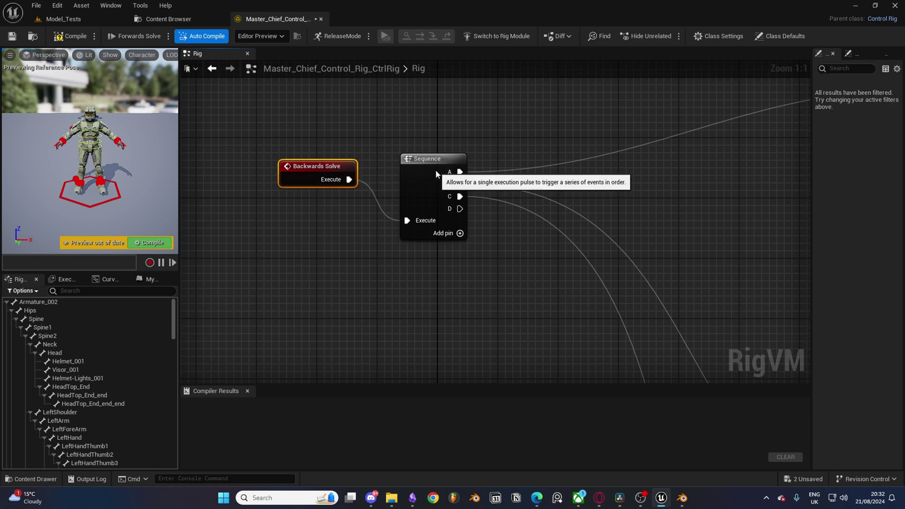
{"action": "left_click", "coordinate": [436, 174]}
{"action": "right_click_drag", "start_coordinate": [633, 196], "coordinate": [249, 204]}
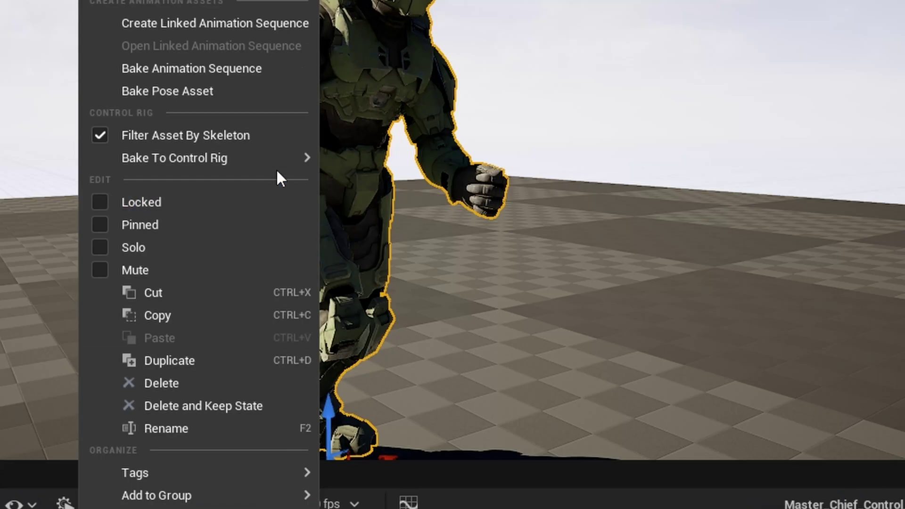
Bake the character's animation to the Master_Chief_Control_Rig_CtrlRig control rig.
{"action": "mouse_move", "coordinate": [282, 159]}
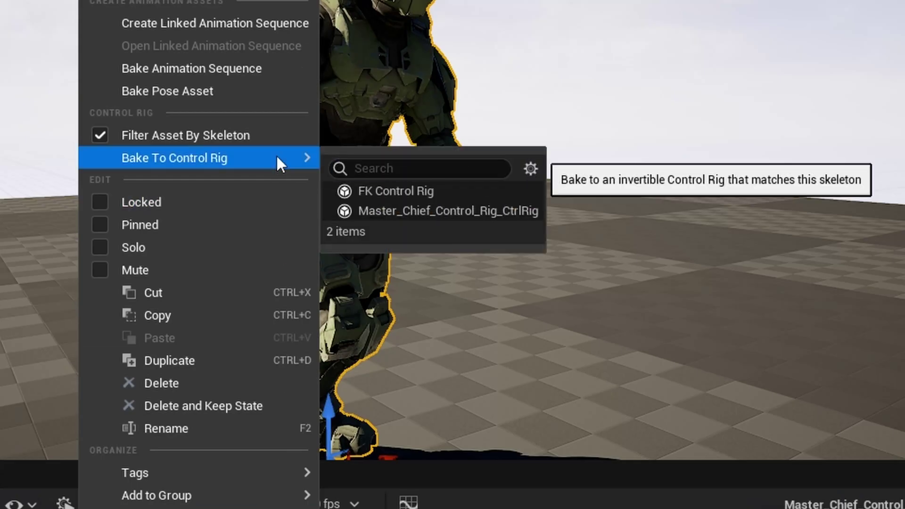
{"action": "left_click", "coordinate": [383, 211]}
{"action": "left_click", "coordinate": [705, 488]}
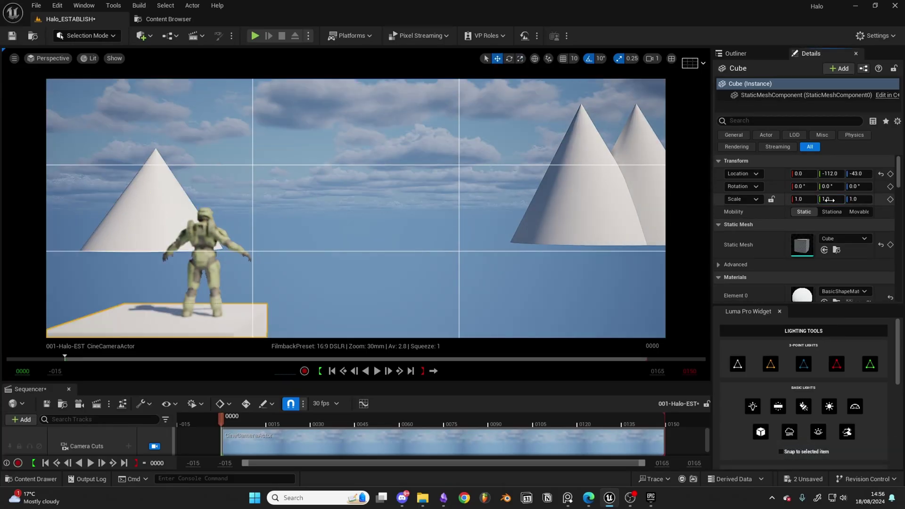
Shift the cube under the character along X and rotate it about Z.
{"action": "left_click_drag", "start_coordinate": [803, 174], "coordinate": [797, 173]}
{"action": "left_click_drag", "start_coordinate": [858, 187], "coordinate": [872, 186]}
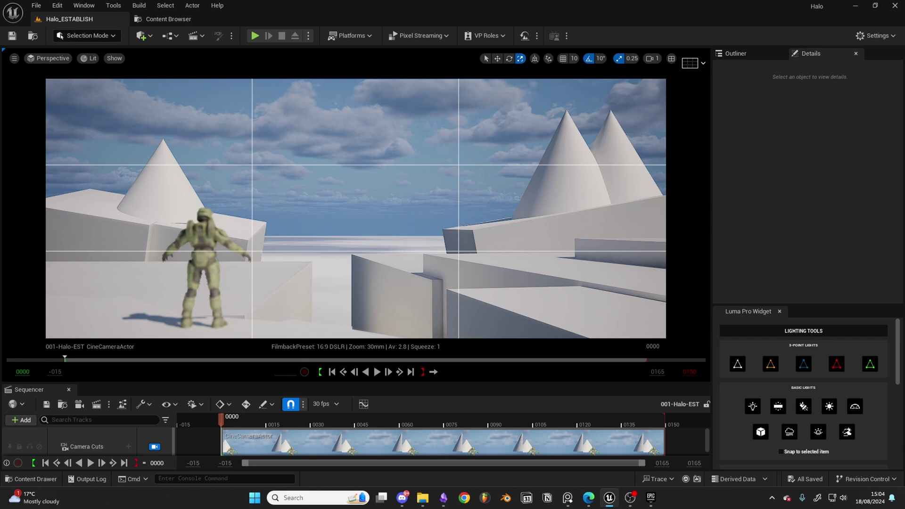
Lower the single cone behind the character slightly in the blockout scene.
{"action": "left_click", "coordinate": [166, 172]}
{"action": "key", "text": "w"}
{"action": "left_click", "coordinate": [290, 142]}
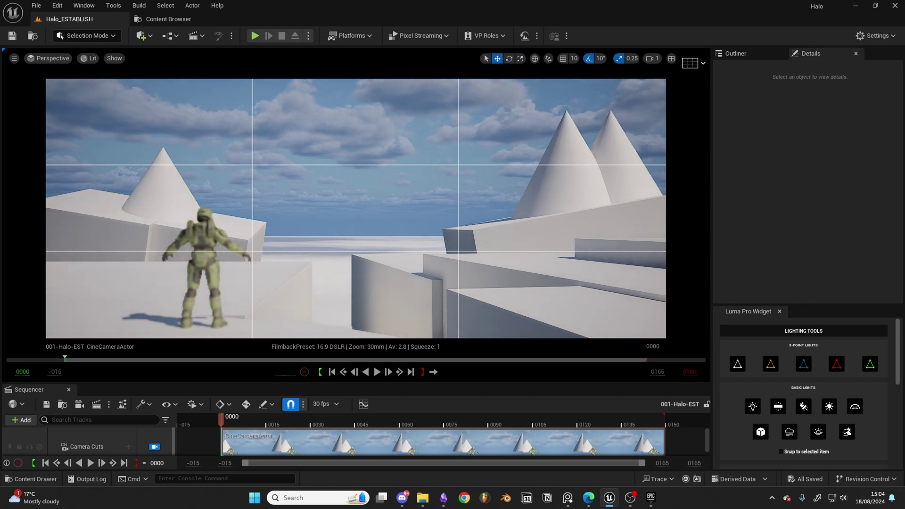
Fine-tune the blockout blocks around the gap, giving the platform cube under the character an X scale of 1.0925.
{"action": "left_click", "coordinate": [472, 264]}
{"action": "left_click", "coordinate": [348, 176]}
{"action": "left_click", "coordinate": [269, 330]}
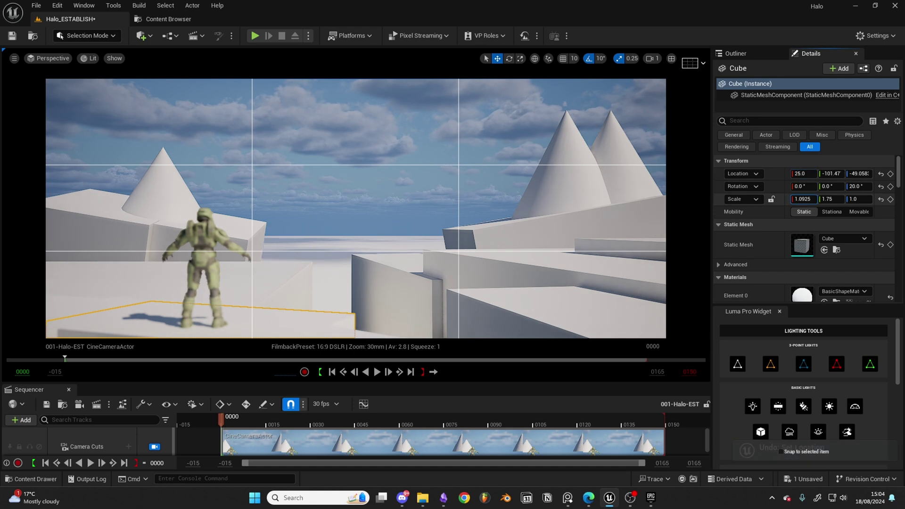
{"action": "left_click", "coordinate": [319, 184]}
{"action": "left_click", "coordinate": [308, 269]}
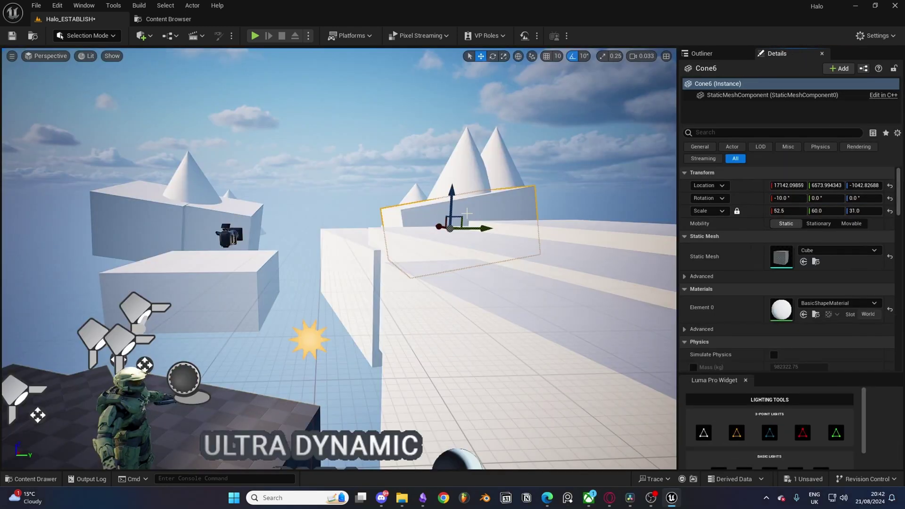
Replace Cone6's cube mesh with the Prales mesh and scale it down to about 9.69, 11.08, 5.72.
{"action": "left_click", "coordinate": [803, 262]}
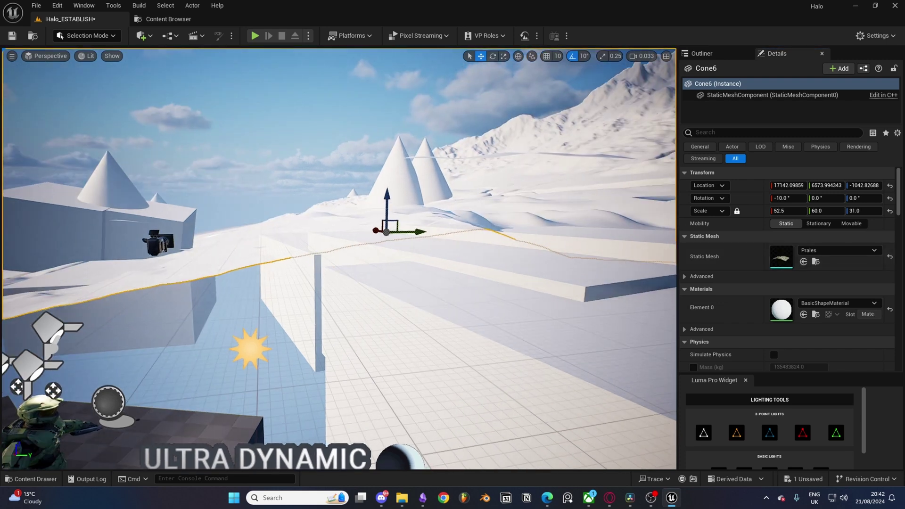
{"action": "left_click_drag", "start_coordinate": [818, 211], "coordinate": [776, 211]}
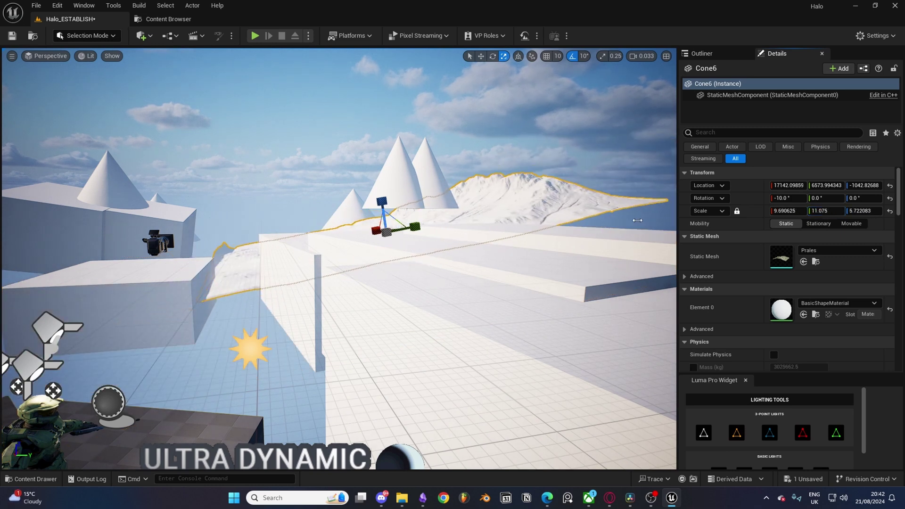
{"action": "key", "text": "e"}
{"action": "key", "text": "w"}
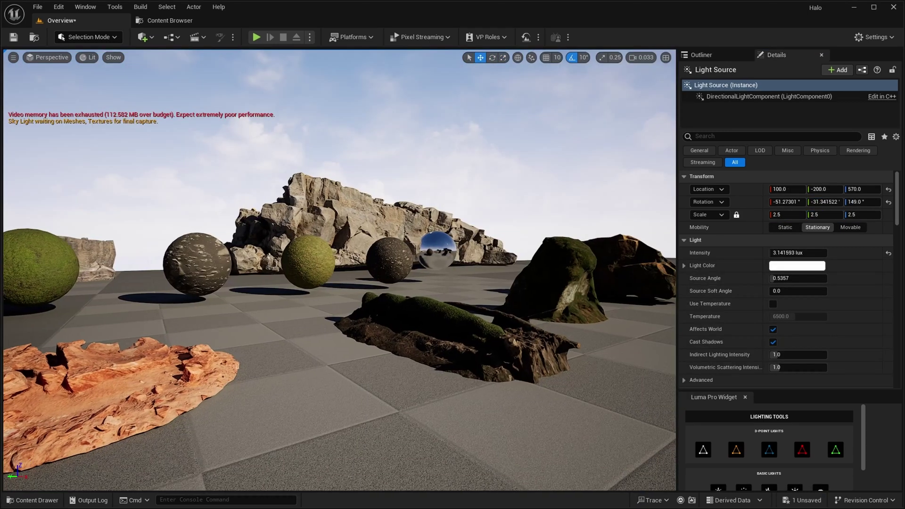
{"action": "key", "text": "w"}
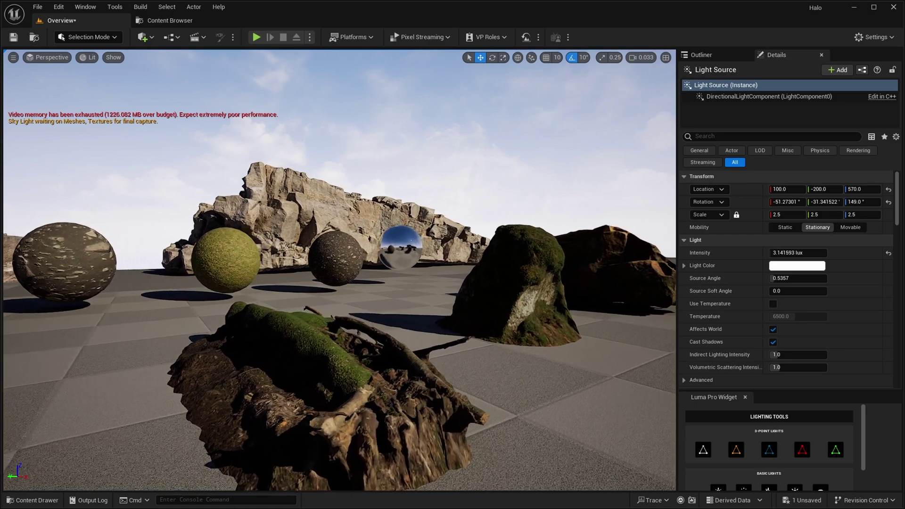
{"action": "key", "text": "w"}
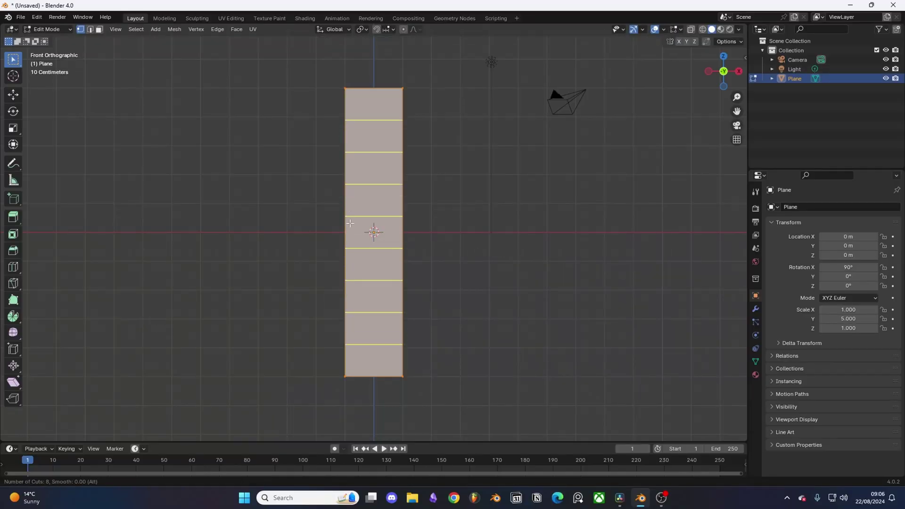
In Blender, divide the tall plane with eight horizontal loop cuts and open the modifier choices for the Halo mesh.
{"action": "left_click", "coordinate": [350, 224]}
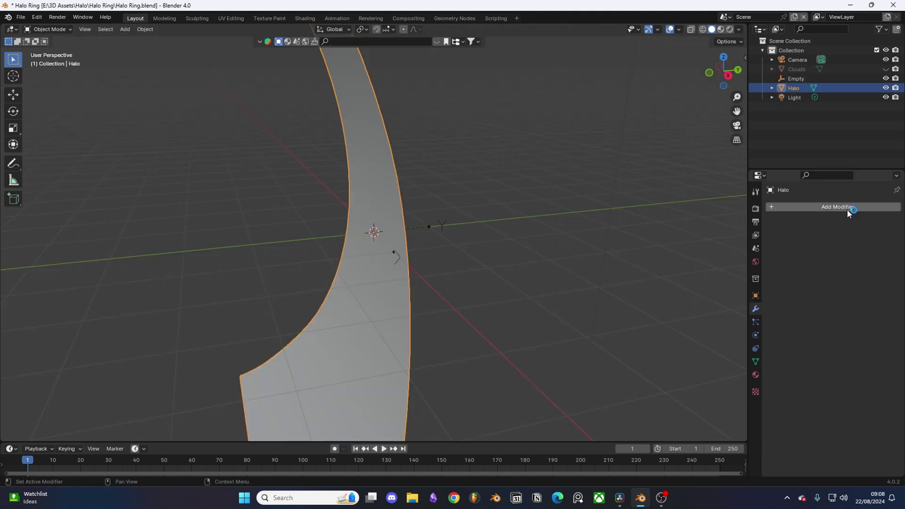
{"action": "left_click", "coordinate": [847, 208]}
{"action": "mouse_move", "coordinate": [810, 253]}
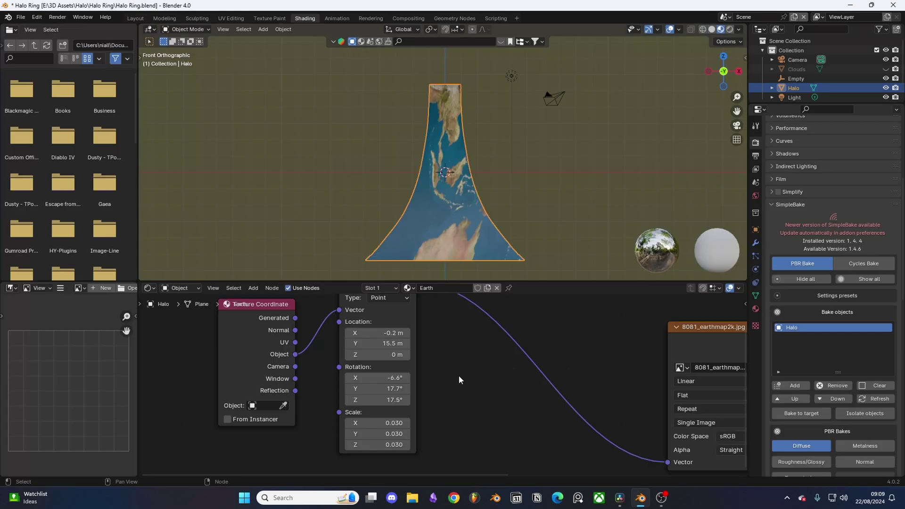
{"action": "scroll", "coordinate": [461, 376], "scroll_direction": "down", "scroll_amount": 2}
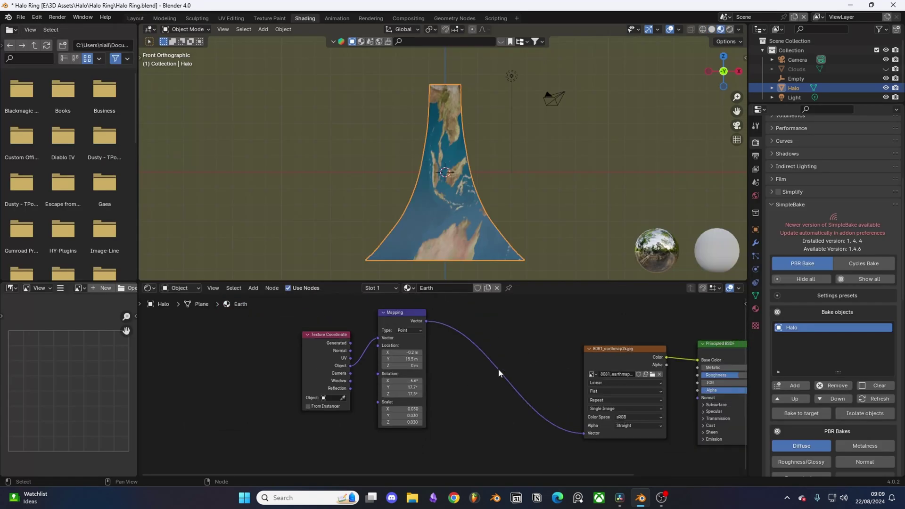
{"action": "middle_click_drag", "start_coordinate": [499, 368], "coordinate": [553, 419]}
{"action": "scroll", "coordinate": [348, 339], "scroll_direction": "up", "scroll_amount": 1}
{"action": "scroll", "coordinate": [347, 340], "scroll_direction": "up", "scroll_amount": 1}
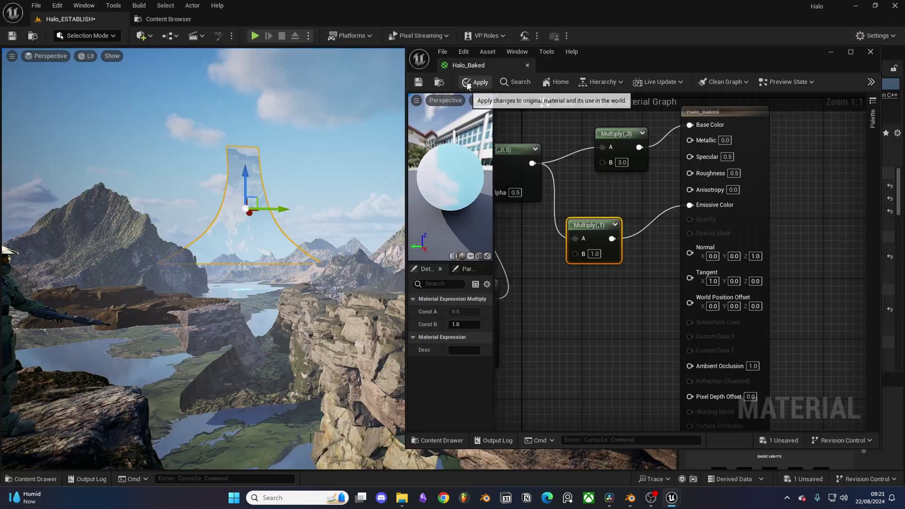
In Unreal Engine, apply the changes to the Halo_Baked material.
{"action": "left_click", "coordinate": [468, 83]}
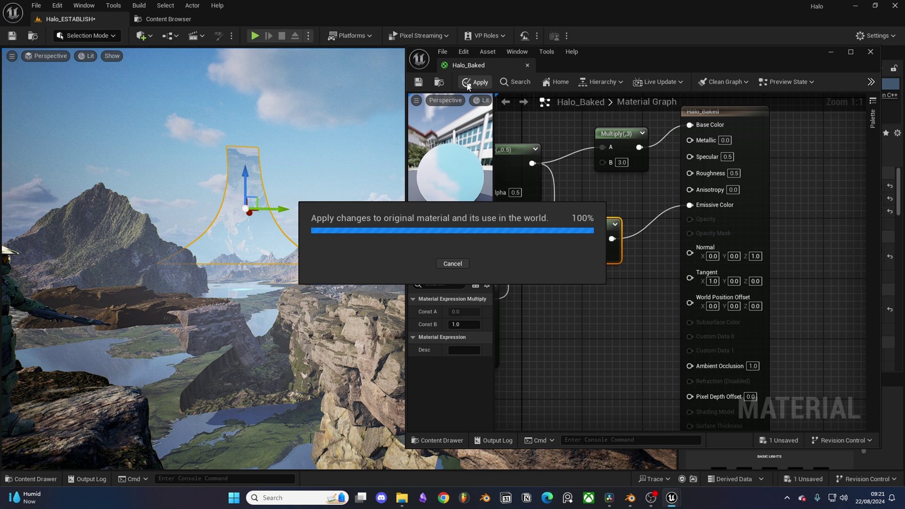
{"action": "right_click_drag", "start_coordinate": [581, 327], "coordinate": [642, 323]}
{"action": "double_click", "coordinate": [558, 332]}
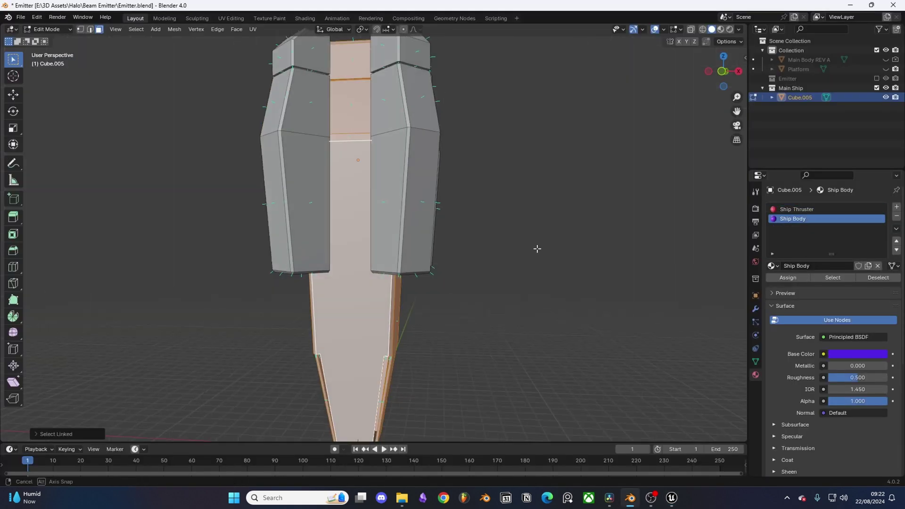
In Blender, select the linked geometry of the emitter's body and thruster pieces one part at a time.
{"action": "middle_click_drag", "start_coordinate": [536, 250], "coordinate": [445, 227]}
{"action": "key", "text": "l"}
{"action": "left_click", "coordinate": [421, 256]}
{"action": "key", "text": "l"}
{"action": "left_click", "coordinate": [449, 222]}
{"action": "key", "text": "l"}
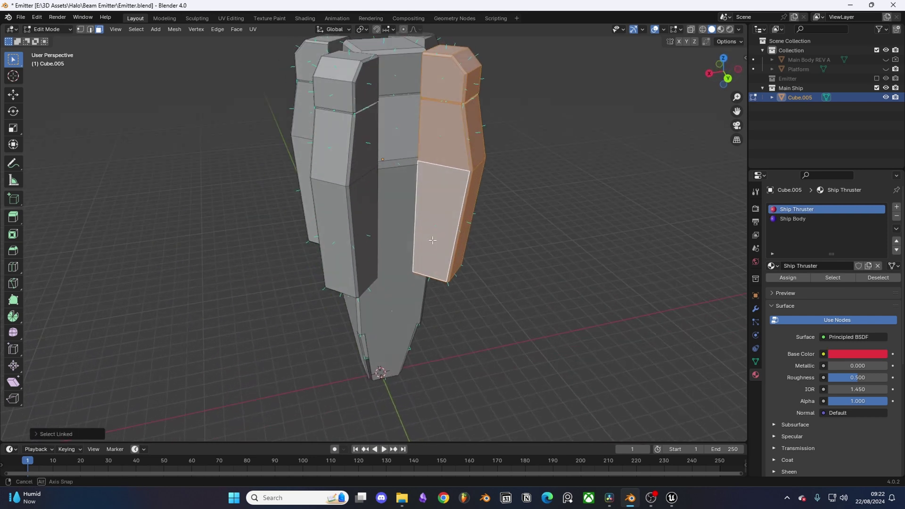
{"action": "middle_click_drag", "start_coordinate": [432, 240], "coordinate": [358, 169]}
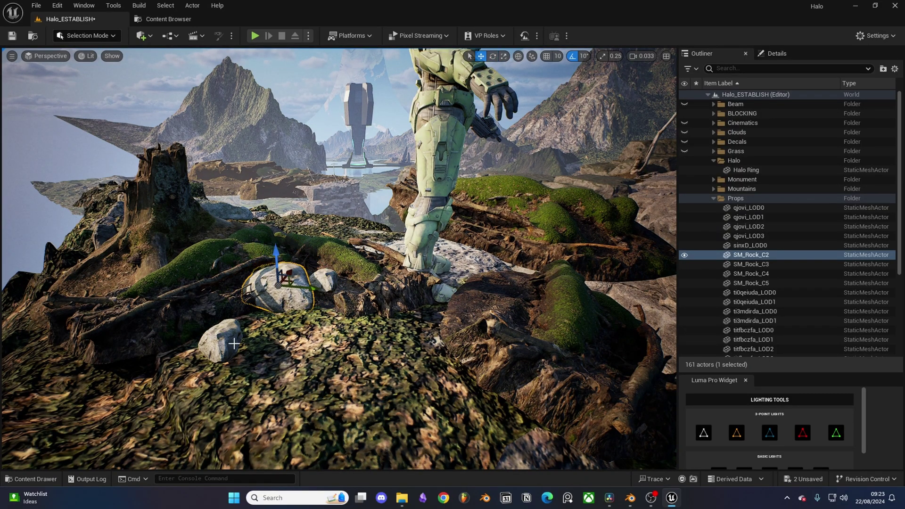
In Unreal Engine, scale the SM_Rock_C6 rock down to a small stone on the leafy ground.
{"action": "left_click_drag", "start_coordinate": [234, 343], "coordinate": [232, 340]}
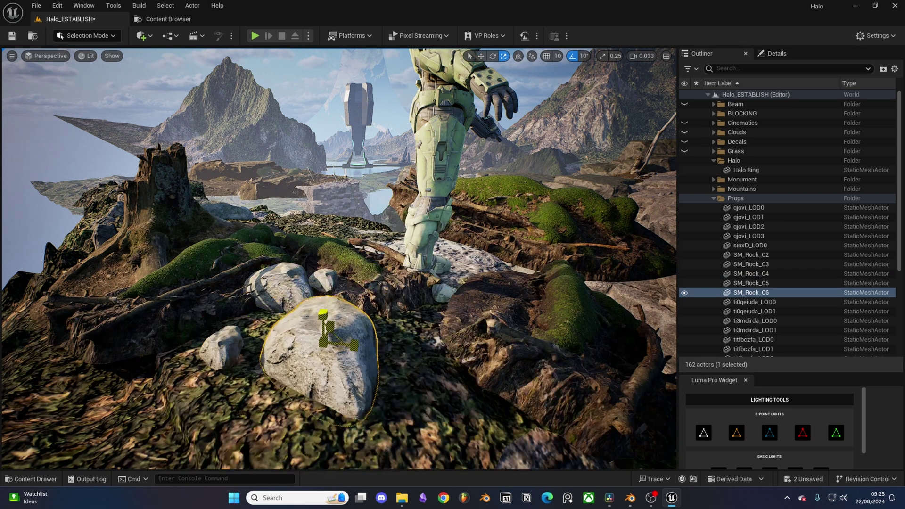
{"action": "left_click_drag", "start_coordinate": [329, 337], "coordinate": [316, 351]}
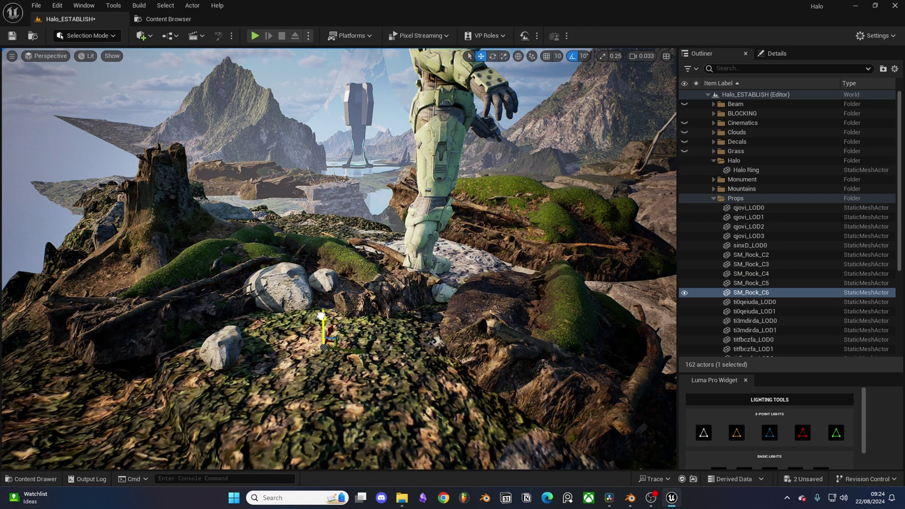
Rotate the mossy root prop titfbczfa_LOD0 behind the rocks by 10 degrees.
{"action": "left_click", "coordinate": [221, 307]}
{"action": "key", "text": "e"}
{"action": "mouse_move", "coordinate": [250, 261]}
{"action": "left_mouse_down"}
{"action": "mouse_move", "coordinate": [240, 260]}
{"action": "mouse_move", "coordinate": [249, 251]}
{"action": "left_mouse_up"}
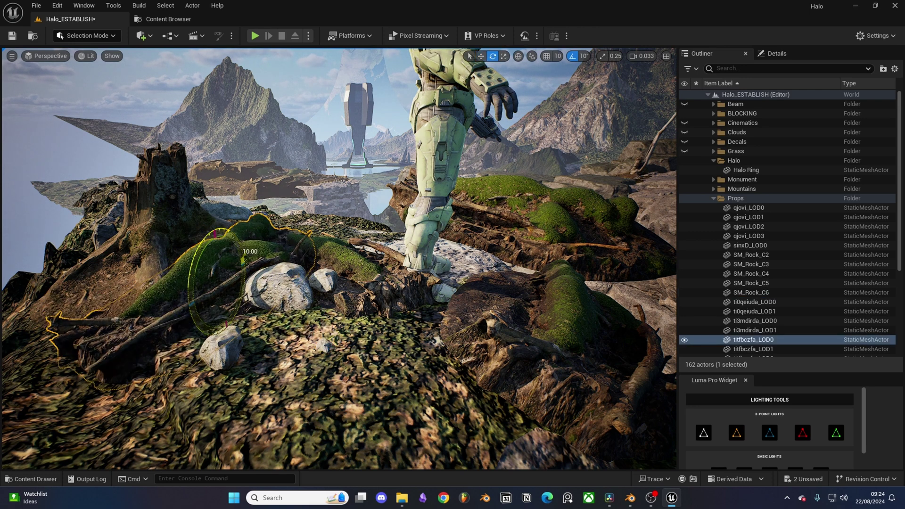
{"action": "right_click_drag", "start_coordinate": [253, 284], "coordinate": [254, 285]}
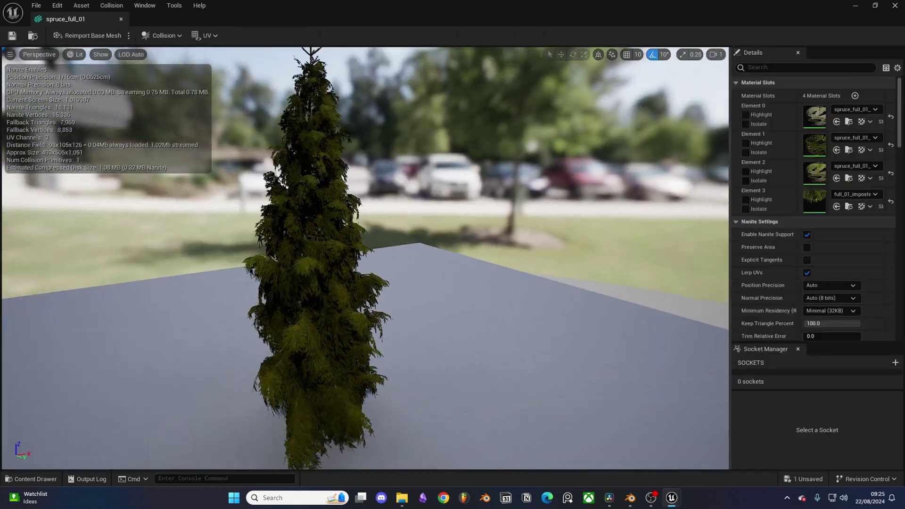
Inspect the spruce_full_01 and billboard tree meshes and the trees around Master Chief.
{"action": "right_click_drag", "start_coordinate": [321, 259], "coordinate": [321, 259]}
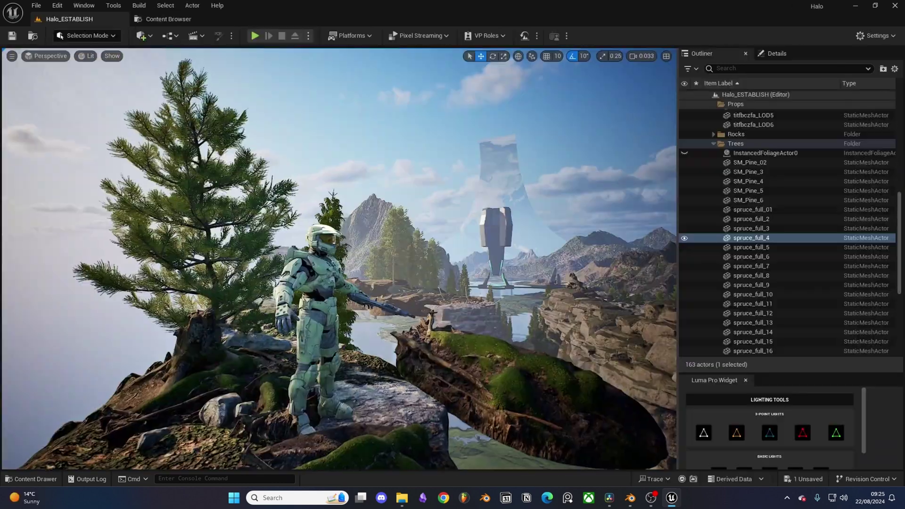
{"action": "right_click_drag", "start_coordinate": [339, 260], "coordinate": [340, 260]}
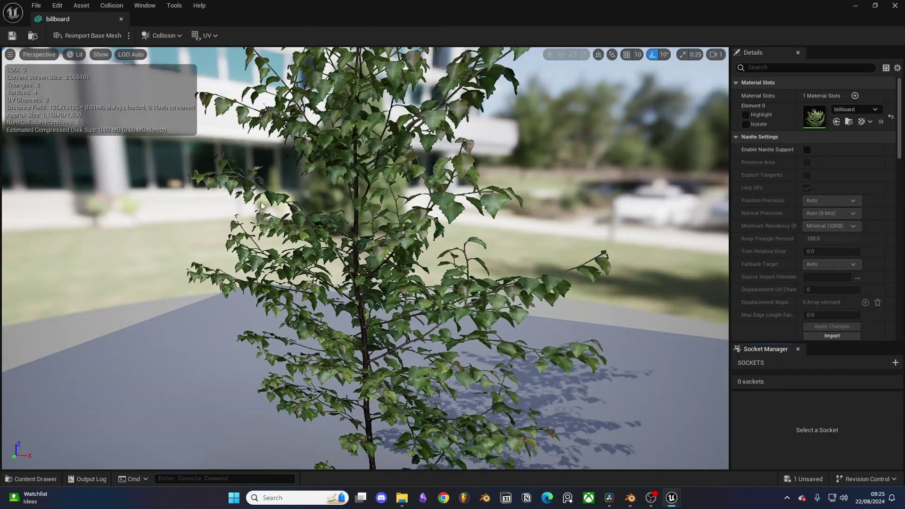
{"action": "left_click_drag", "start_coordinate": [363, 259], "coordinate": [481, 259]}
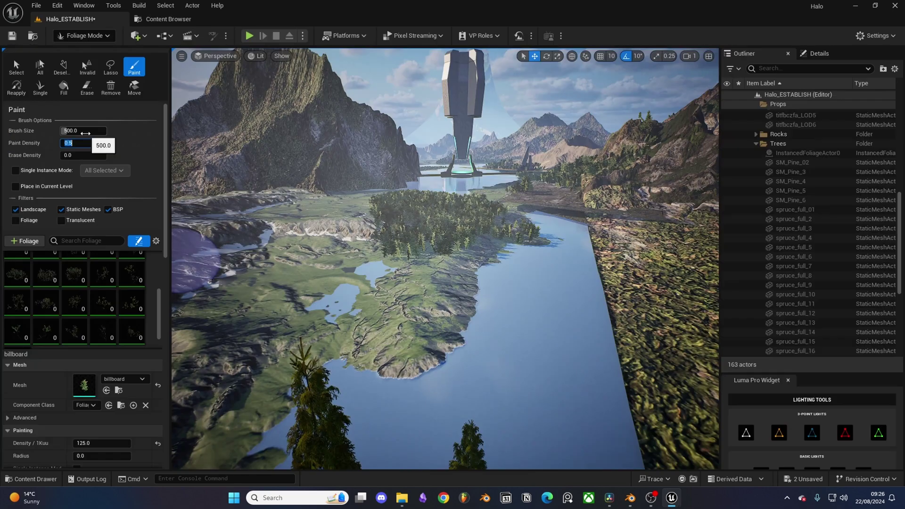
Paint billboard tree foliage across the green lakeside landscape and toggle its Align to Normal placement option.
{"action": "mouse_move", "coordinate": [444, 279]}
{"action": "left_mouse_down"}
{"action": "mouse_move", "coordinate": [425, 326]}
{"action": "mouse_move", "coordinate": [385, 343]}
{"action": "mouse_move", "coordinate": [277, 298]}
{"action": "mouse_move", "coordinate": [338, 264]}
{"action": "mouse_move", "coordinate": [407, 261]}
{"action": "mouse_move", "coordinate": [370, 219]}
{"action": "left_mouse_up"}
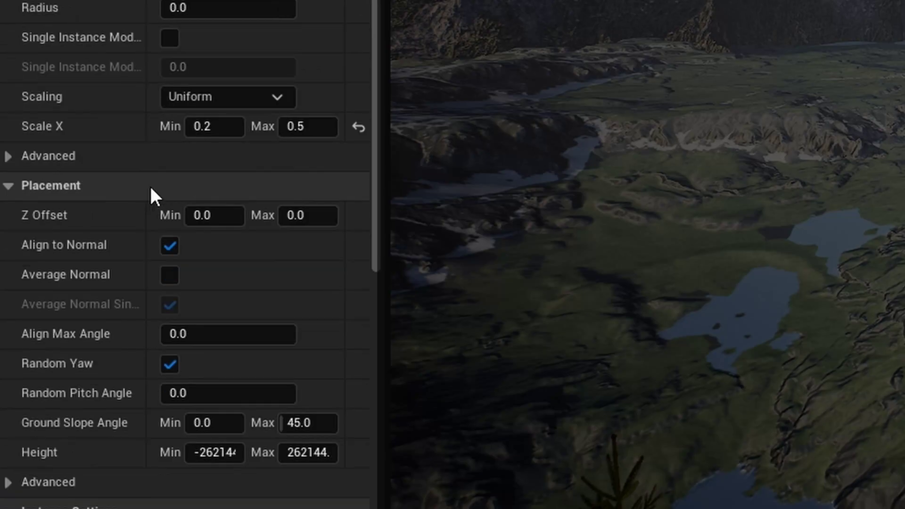
{"action": "left_click", "coordinate": [171, 248]}
{"action": "left_click", "coordinate": [170, 247]}
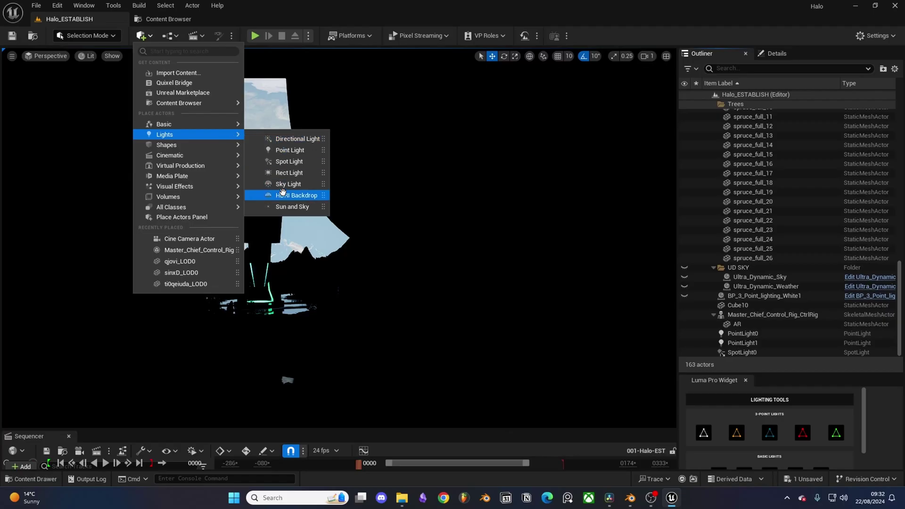
Try lighting the scene with an HDRI Backdrop, scaled to 0.1.
{"action": "left_click", "coordinate": [283, 195]}
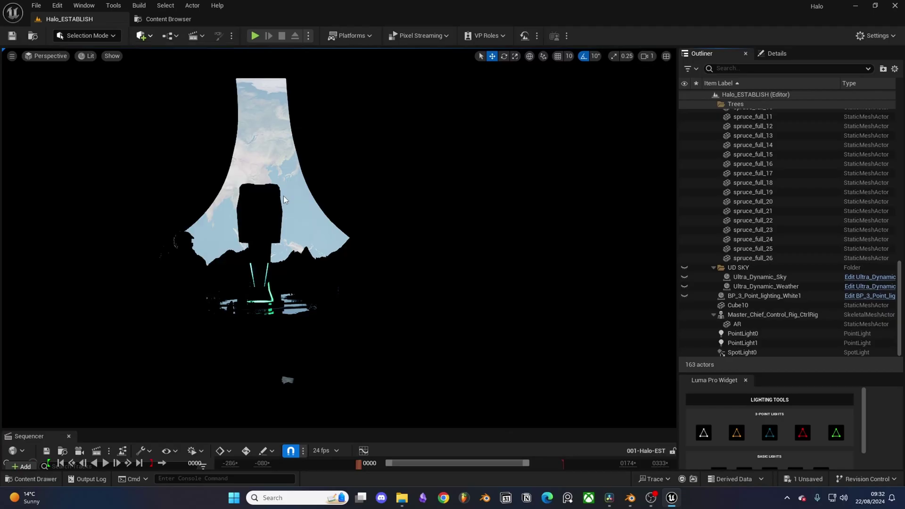
{"action": "left_click", "coordinate": [777, 54]}
{"action": "left_click", "coordinate": [800, 211]}
{"action": "type", "text": "0.1"}
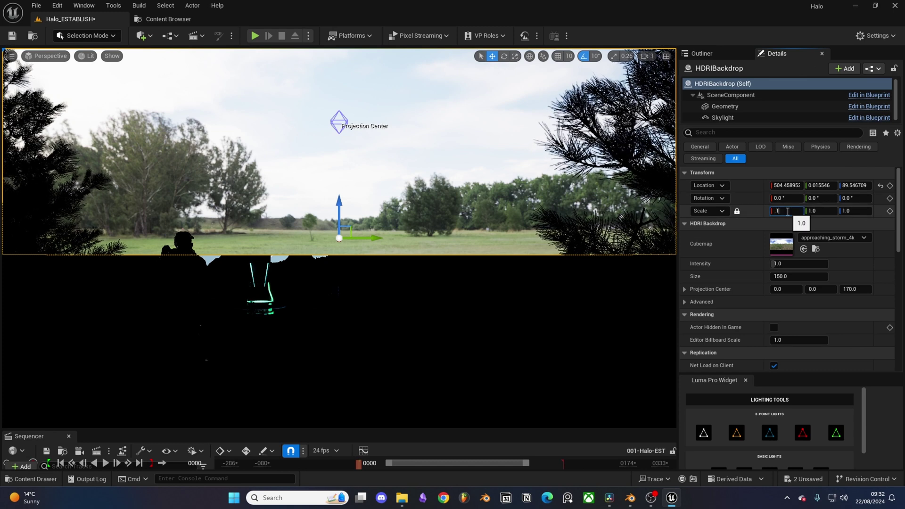
{"action": "key", "text": "Return"}
Try a size of 1500, an intensity of 2.0 and a Z location of -8500 for the HDRI Backdrop.
{"action": "left_click", "coordinate": [792, 277]}
{"action": "type", "text": "1500"}
{"action": "key", "text": "Return"}
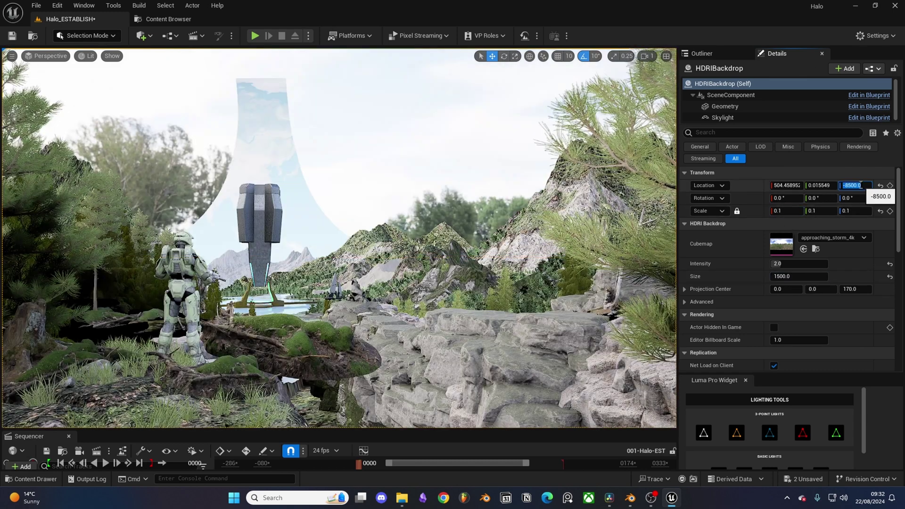
{"action": "key", "text": "Tab"}
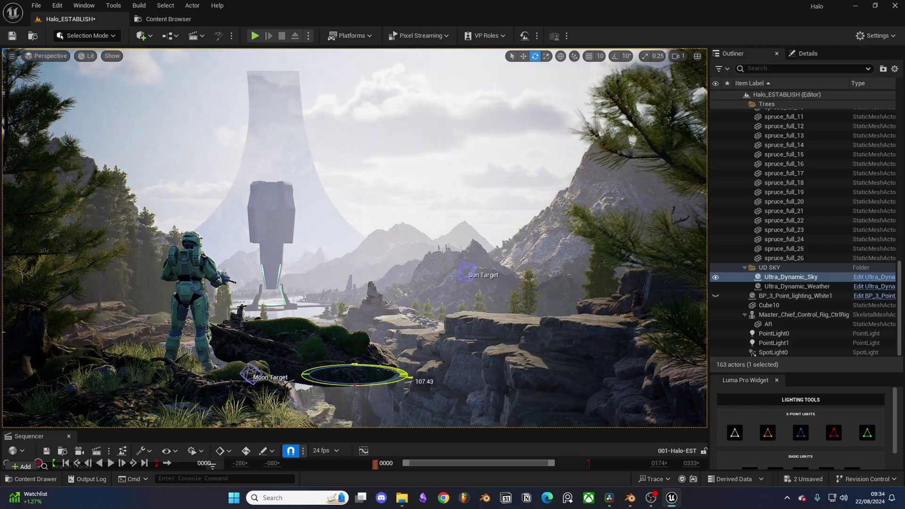
Rotate the Ultra_Dynamic_Sky actor about its vertical axis to change the sun direction.
{"action": "left_click_drag", "start_coordinate": [406, 376], "coordinate": [379, 366]}
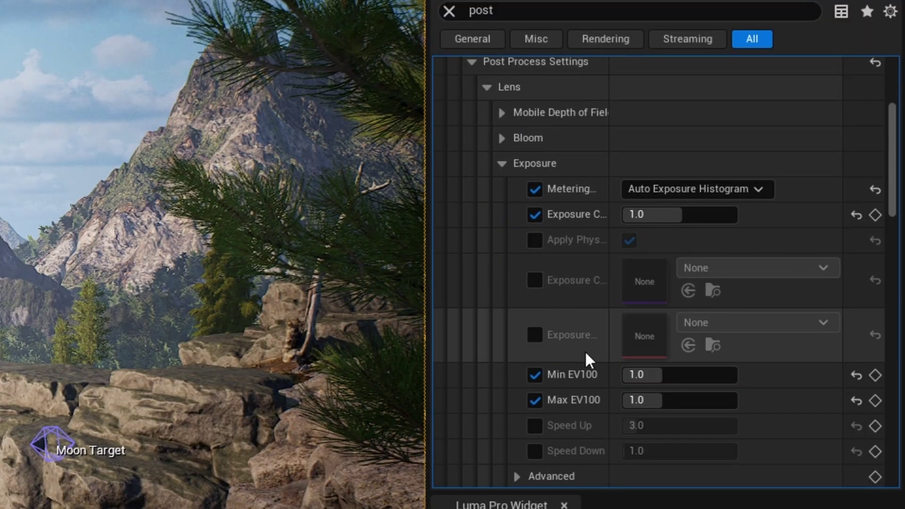
Review the Exposure and Local Exposure values in the post-process lens settings.
{"action": "mouse_move", "coordinate": [594, 409]}
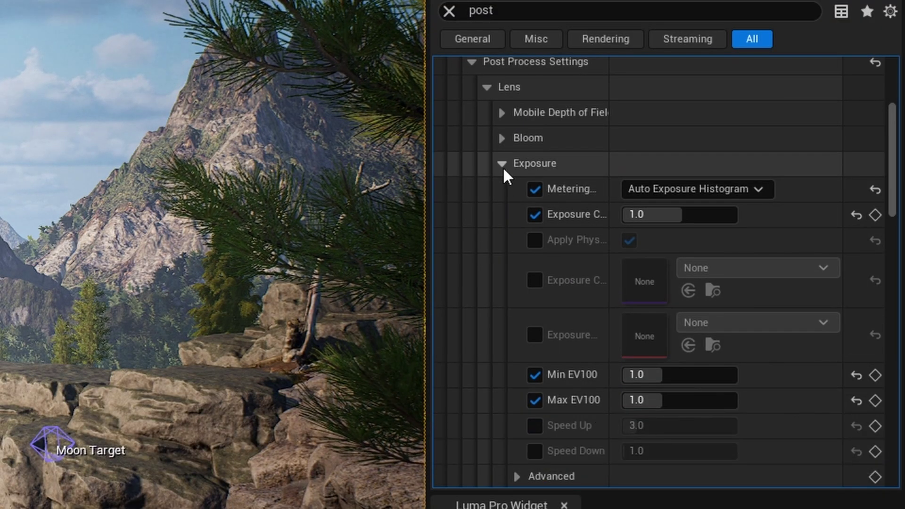
{"action": "left_click", "coordinate": [502, 165]}
{"action": "left_click", "coordinate": [501, 265]}
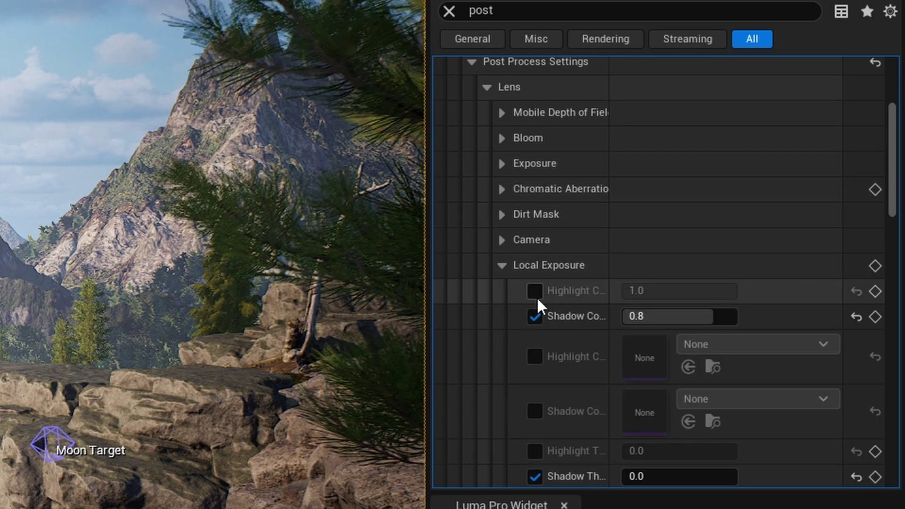
{"action": "scroll", "coordinate": [489, 283], "scroll_direction": "down", "scroll_amount": 3}
{"action": "scroll", "coordinate": [488, 283], "scroll_direction": "down", "scroll_amount": 1}
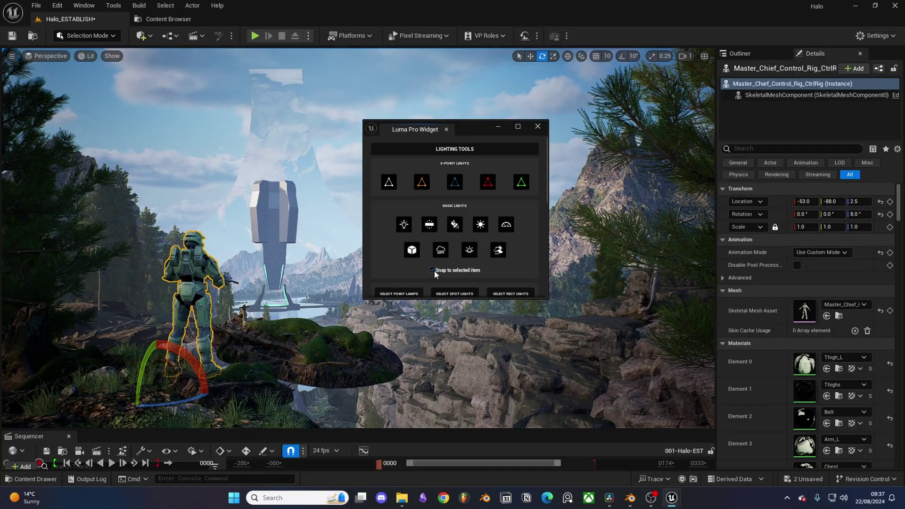
Add a white three-point light rig at Master Chief, scaled to 0.4 and turned to -175.2 degrees.
{"action": "left_click", "coordinate": [389, 183]}
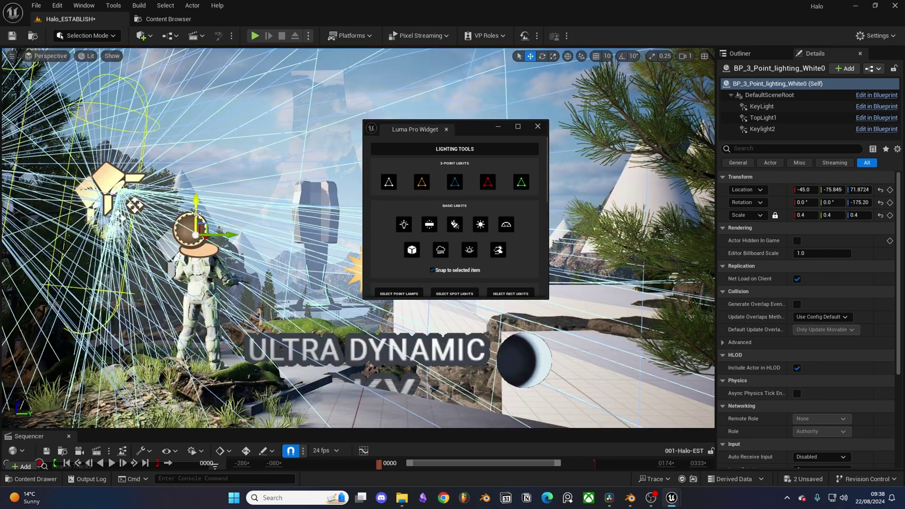
{"action": "key", "text": "e"}
{"action": "key", "text": "g"}
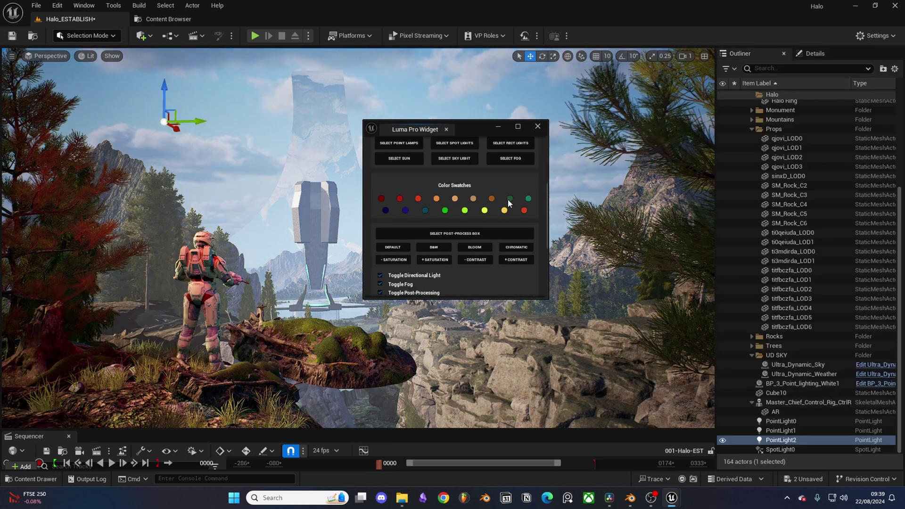
Colour PointLight2 with the dark green swatch and move it away from Master Chief, down toward the mossy ledge.
{"action": "left_click", "coordinate": [510, 199]}
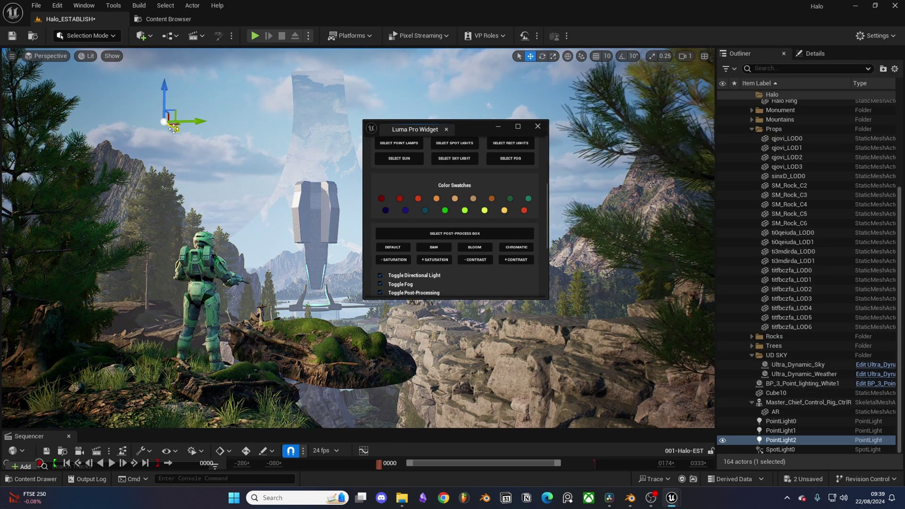
{"action": "left_click_drag", "start_coordinate": [173, 129], "coordinate": [234, 138]}
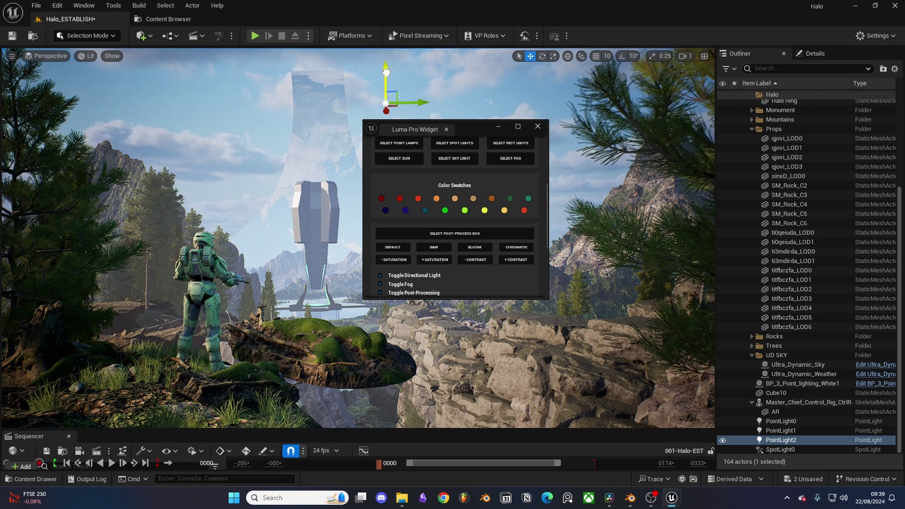
{"action": "left_click_drag", "start_coordinate": [386, 71], "coordinate": [382, 342]}
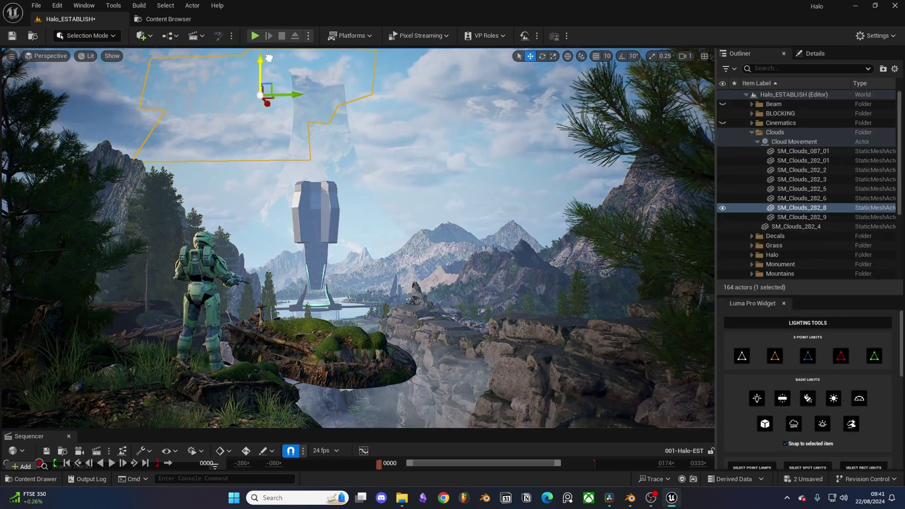
Lower the SM_Clouds_282_8 cloud card to the tower's level and duplicate it sideways across the valley.
{"action": "left_click_drag", "start_coordinate": [263, 64], "coordinate": [263, 193]}
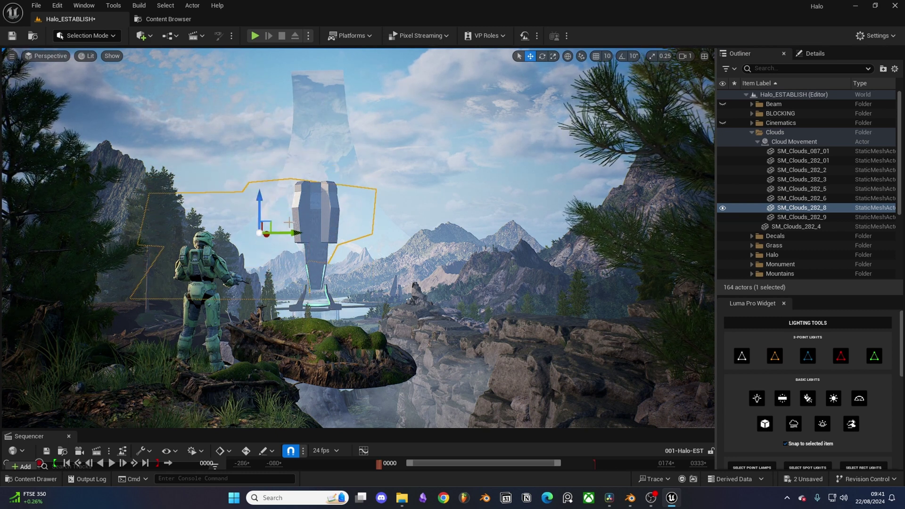
{"action": "left_click_drag", "start_coordinate": [289, 226], "coordinate": [398, 240], "text": "alt"}
{"action": "key", "text": "e"}
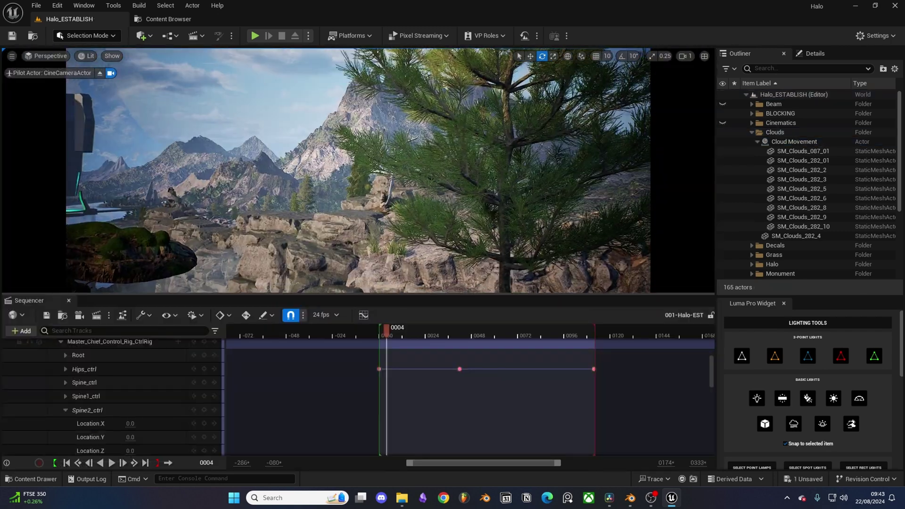
Scrub back and forth through the 001-Halo-EST sequence to examine Master Chief's motion in the camera shot.
{"action": "key", "text": "Left"}
{"action": "key", "text": "Left"}
{"action": "key", "text": "Left"}
{"action": "key", "text": "Left"}
{"action": "key", "text": "Left"}
{"action": "key", "text": "Right"}
{"action": "key", "text": "Right"}
{"action": "key", "text": "Right"}
{"action": "key", "text": "Right"}
{"action": "key", "text": "Right"}
{"action": "key", "text": "Right"}
{"action": "key", "text": "Right"}
{"action": "key", "text": "Right"}
{"action": "key", "text": "Right"}
{"action": "key", "text": "Right"}
{"action": "key", "text": "Right"}
{"action": "key", "text": "Right"}
{"action": "key", "text": "Right"}
{"action": "key", "text": "Right"}
{"action": "key", "text": "Right"}
{"action": "key", "text": "Right"}
{"action": "key", "text": "Right"}
{"action": "key", "text": "Right"}
{"action": "key", "text": "Right"}
{"action": "key", "text": "Right"}
{"action": "key", "text": "Left"}
{"action": "key", "text": "Left"}
{"action": "key", "text": "Left"}
{"action": "key", "text": "Left"}
{"action": "key", "text": "Left"}
{"action": "key", "text": "Left"}
{"action": "key", "text": "Left"}
{"action": "key", "text": "Left"}
{"action": "key", "text": "Left"}
{"action": "key", "text": "Left"}
{"action": "key", "text": "Left"}
{"action": "key", "text": "Left"}
{"action": "key", "text": "Left"}
{"action": "key", "text": "Left"}
{"action": "key", "text": "Left"}
{"action": "key", "text": "Left"}
{"action": "key", "text": "Left"}
{"action": "key", "text": "Left"}
{"action": "key", "text": "Left"}
{"action": "key", "text": "Left"}
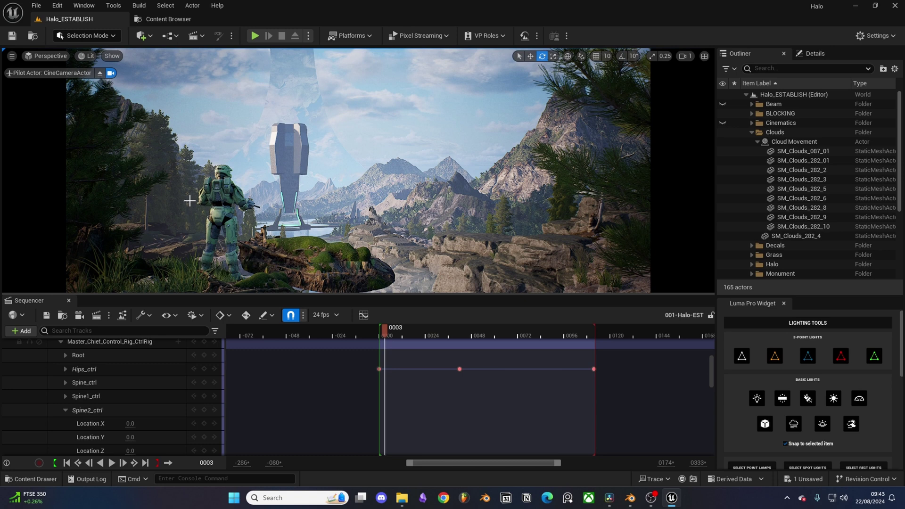
{"action": "key", "text": "Right"}
{"action": "key", "text": "Right"}
{"action": "key", "text": "Right"}
{"action": "key", "text": "Right"}
{"action": "key", "text": "Right"}
{"action": "key", "text": "Right"}
{"action": "key", "text": "Right"}
{"action": "key", "text": "Right"}
{"action": "key", "text": "Right"}
{"action": "key", "text": "Right"}
{"action": "key", "text": "Right"}
{"action": "key", "text": "Right"}
{"action": "key", "text": "Right"}
{"action": "key", "text": "Right"}
{"action": "key", "text": "Right"}
{"action": "key", "text": "Right"}
{"action": "key", "text": "Right"}
{"action": "key", "text": "Right"}
{"action": "key", "text": "Right"}
{"action": "key", "text": "Right"}
{"action": "key", "text": "b"}
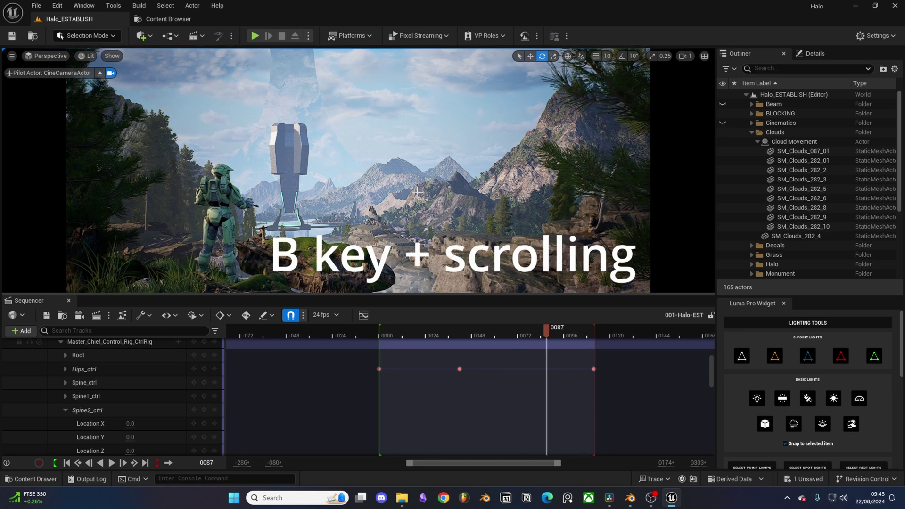
{"action": "scroll", "coordinate": [417, 191], "scroll_direction": "down", "scroll_amount": 10}
{"action": "scroll", "coordinate": [424, 190], "scroll_direction": "up", "scroll_amount": 10}
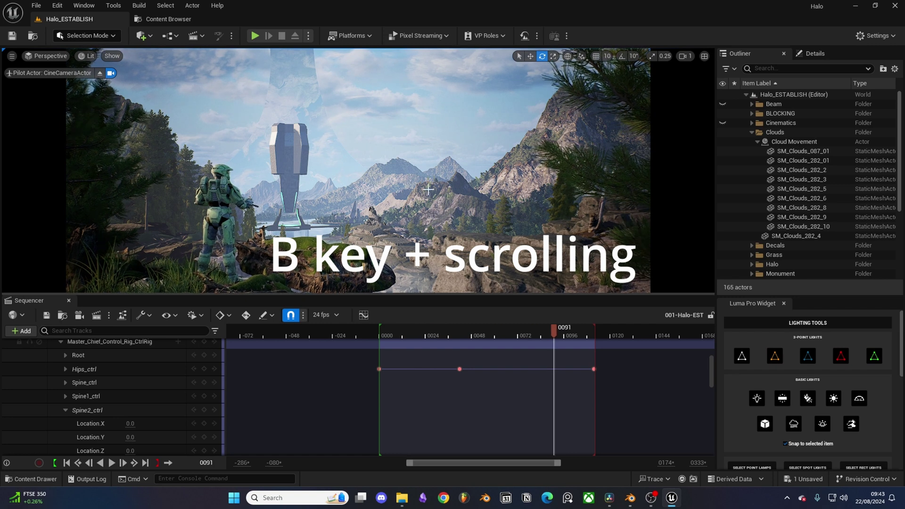
{"action": "scroll", "coordinate": [428, 190], "scroll_direction": "up", "scroll_amount": 4}
{"action": "scroll", "coordinate": [415, 189], "scroll_direction": "down", "scroll_amount": 15}
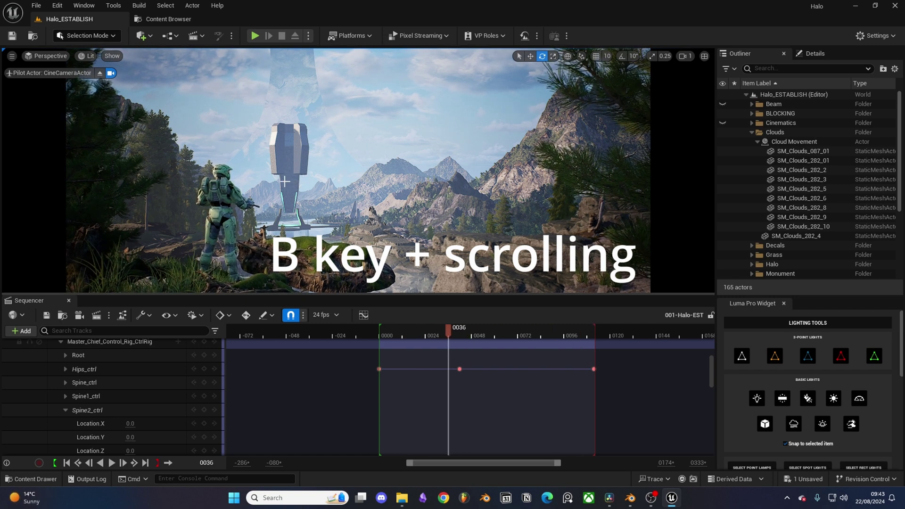
{"action": "scroll", "coordinate": [284, 181], "scroll_direction": "up", "scroll_amount": 7}
Switch to Animation mode and select the Master Chief control rig in the shot.
{"action": "left_click", "coordinate": [87, 35]}
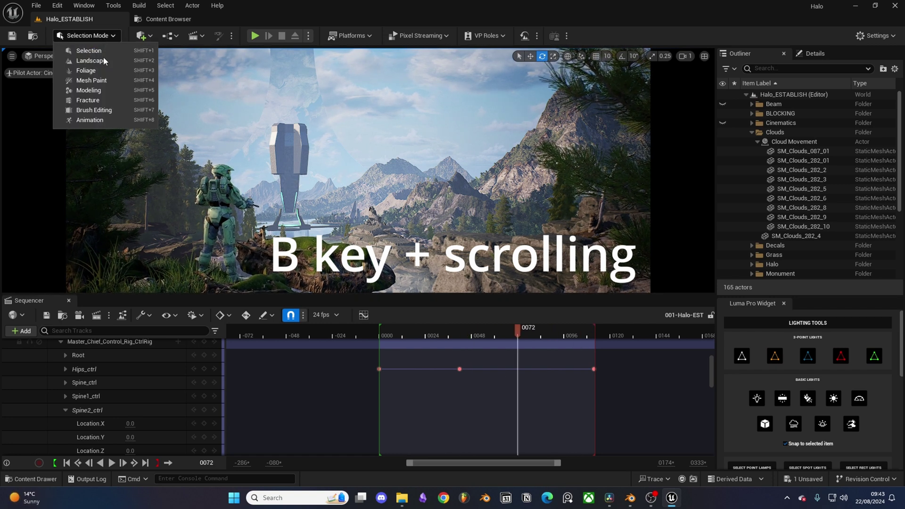
{"action": "left_click", "coordinate": [75, 111]}
{"action": "left_click", "coordinate": [282, 192]}
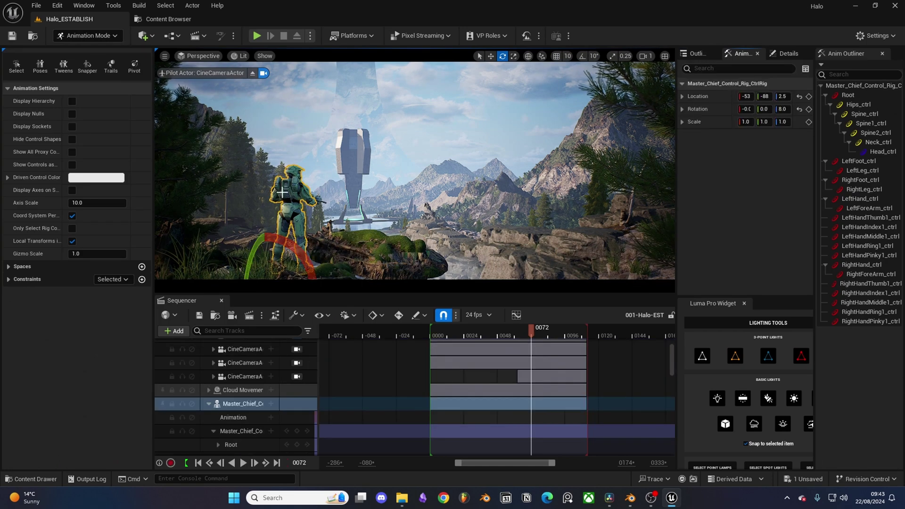
{"action": "key", "text": "g"}
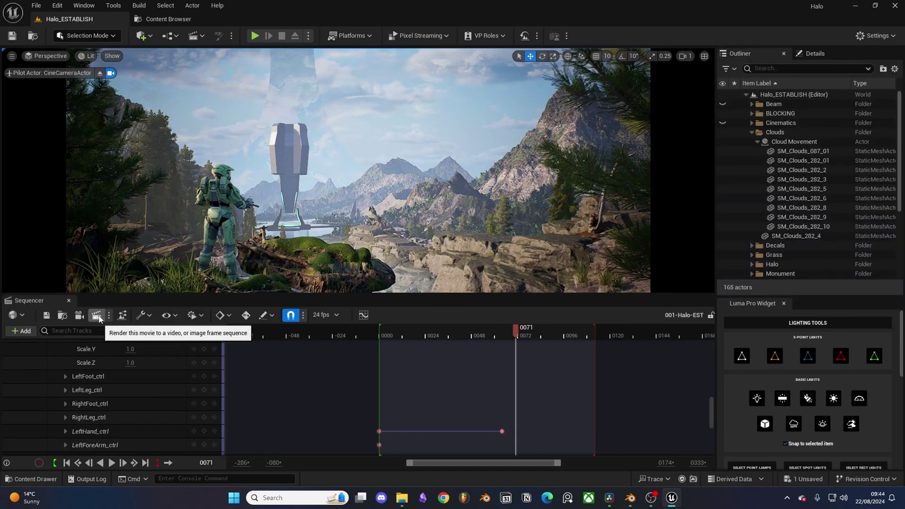
Send the 001-Halo-EST sequence to the Movie Render Queue.
{"action": "left_click", "coordinate": [97, 316]}
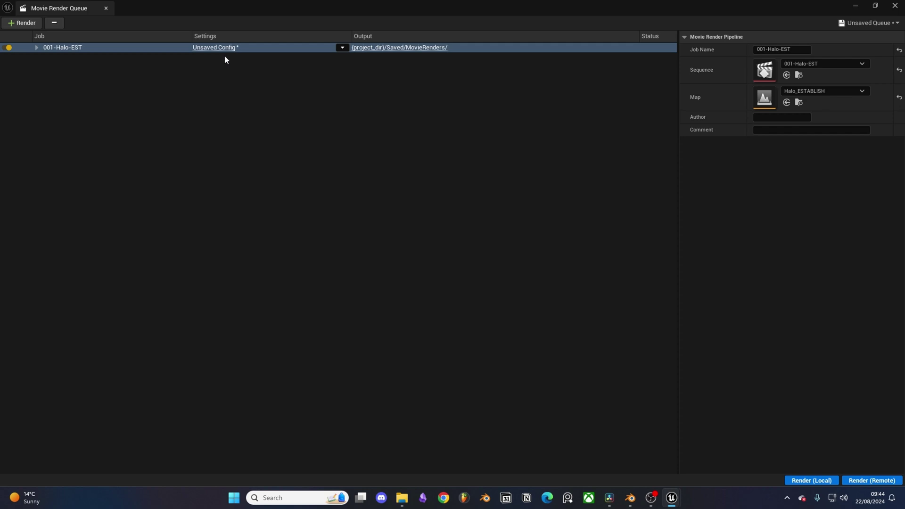
In the job's render configuration, remove the jpg export and add anti-aliasing with temporal sample count 16, override enabled and method None.
{"action": "left_click", "coordinate": [215, 48]}
{"action": "left_click", "coordinate": [338, 145]}
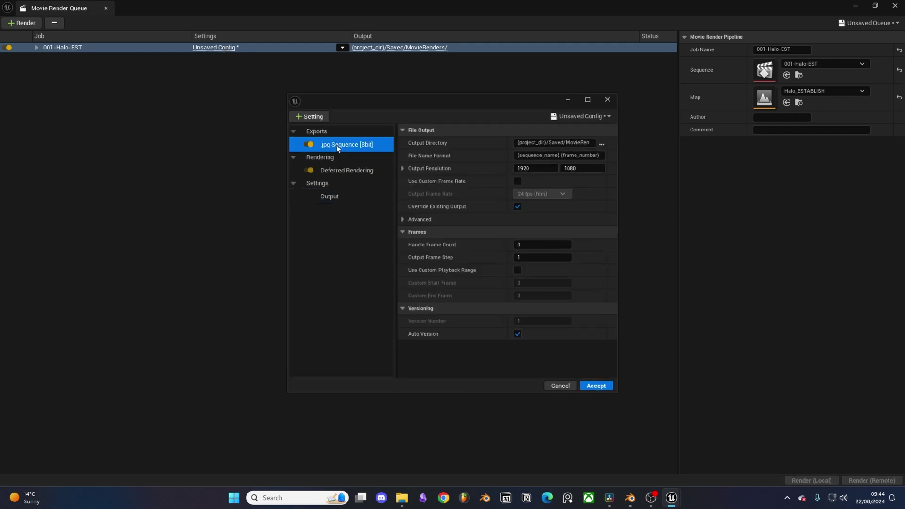
{"action": "left_click", "coordinate": [315, 118]}
{"action": "left_click", "coordinate": [324, 154]}
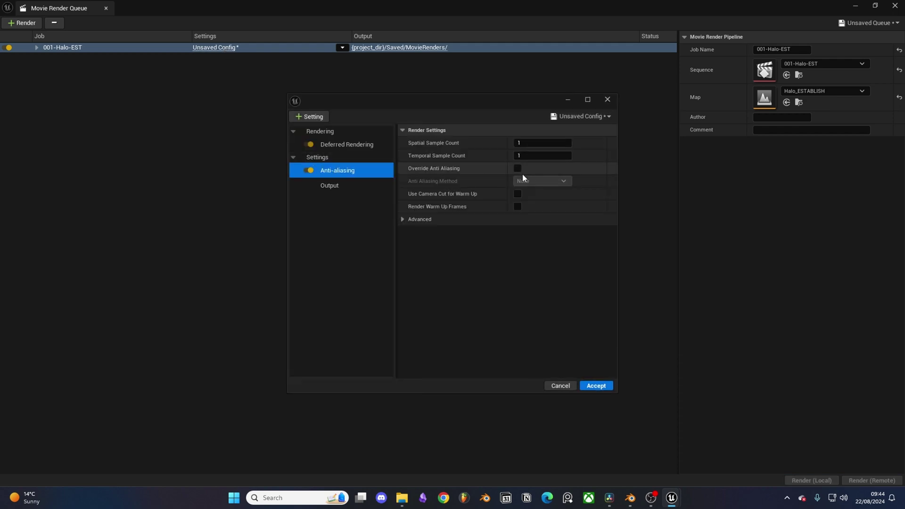
{"action": "type", "text": "16"}
{"action": "left_click", "coordinate": [518, 168]}
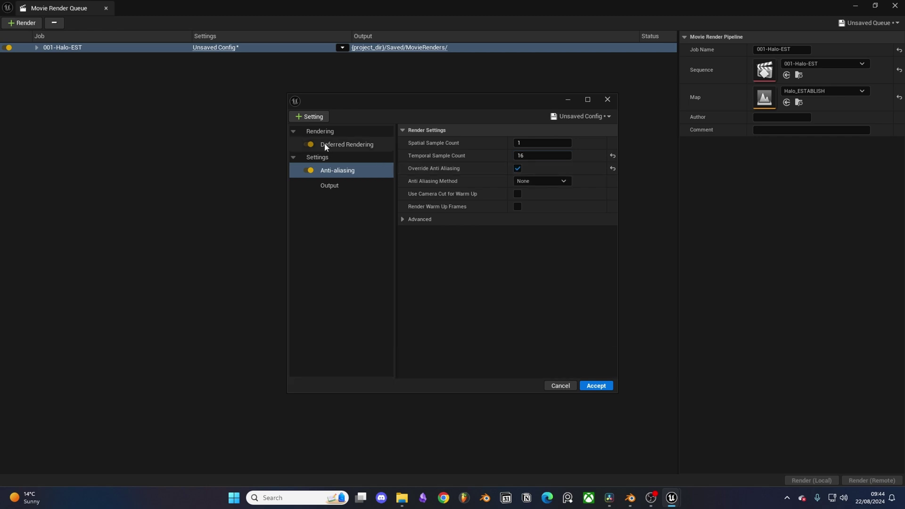
Add Console Variables, Game Overrides and .exr Sequence [16bit] output to the render configuration.
{"action": "left_click", "coordinate": [309, 116]}
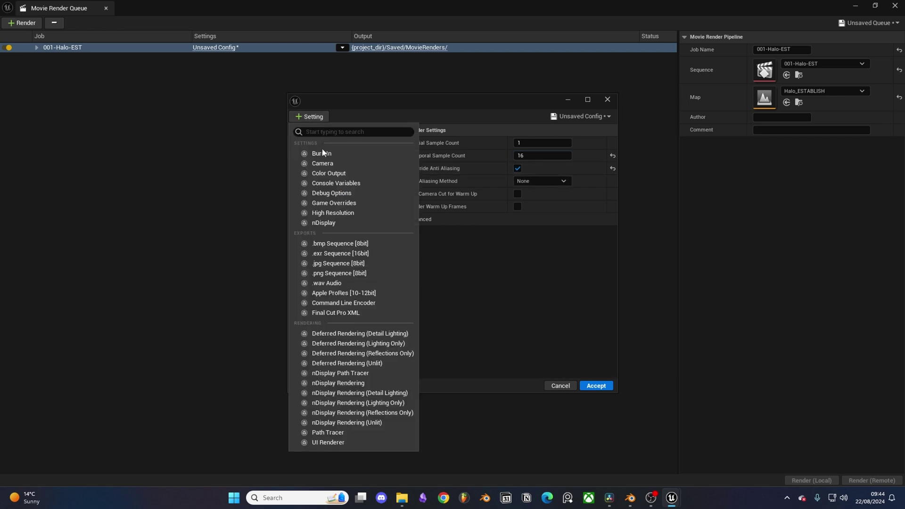
{"action": "left_click", "coordinate": [323, 183]}
{"action": "left_click", "coordinate": [310, 117]}
{"action": "left_click", "coordinate": [334, 193]}
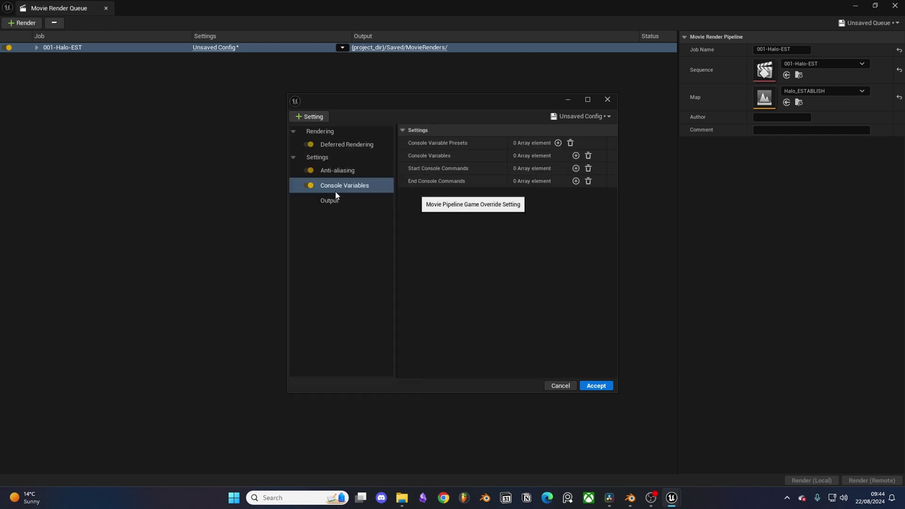
{"action": "left_click", "coordinate": [310, 117]}
{"action": "left_click", "coordinate": [326, 233]}
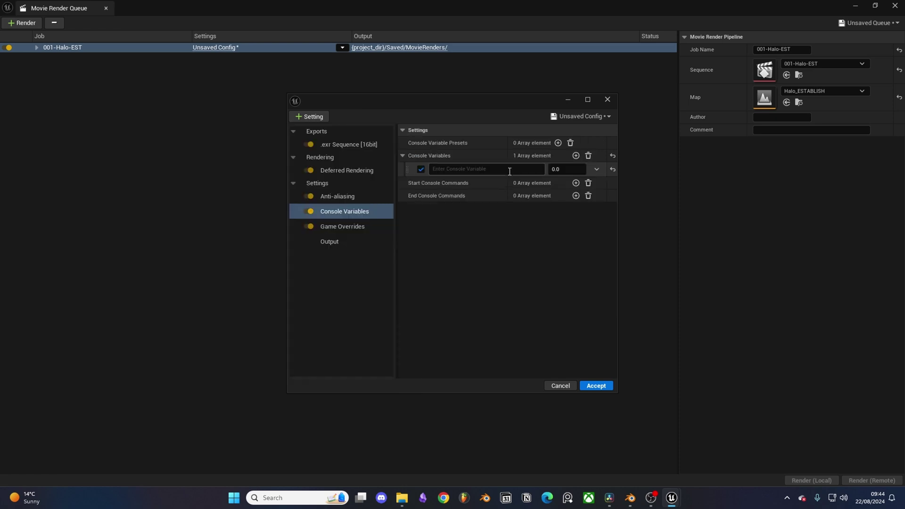
Set the console variable r.ScreenPercentage to 150 and review the Game Overrides settings.
{"action": "type", "text": "r.scree"}
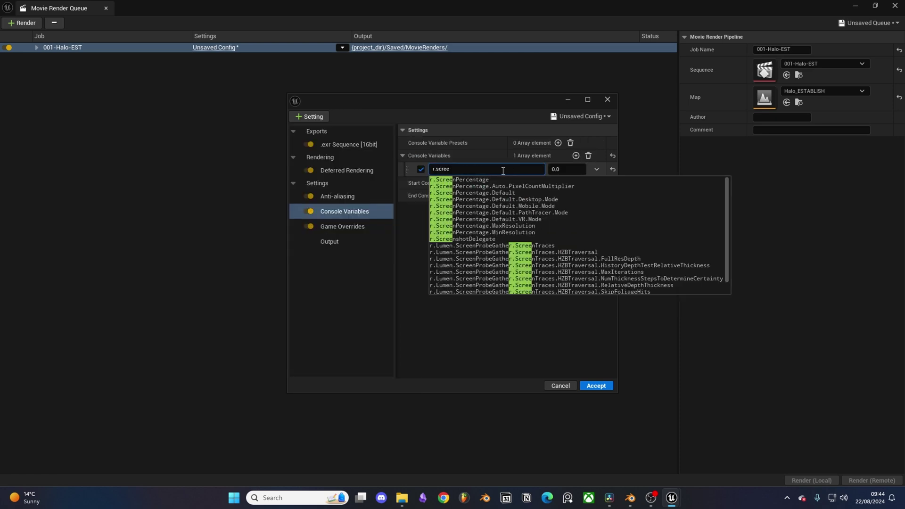
{"action": "left_click", "coordinate": [503, 179]}
{"action": "left_click", "coordinate": [559, 170]}
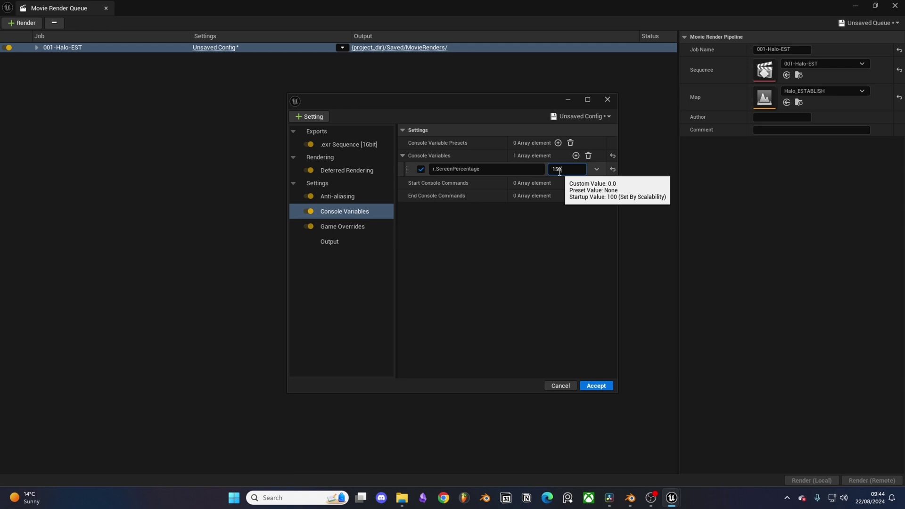
{"action": "type", "text": "150"}
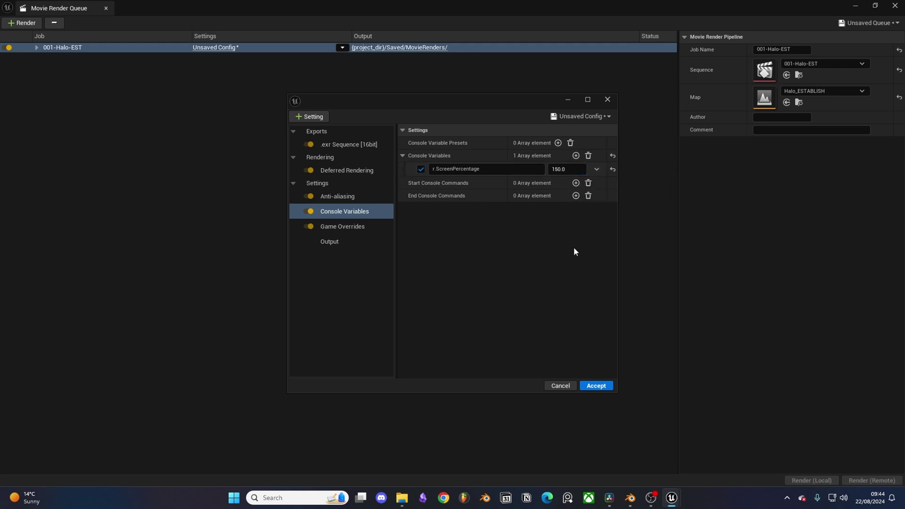
{"action": "left_click", "coordinate": [374, 227]}
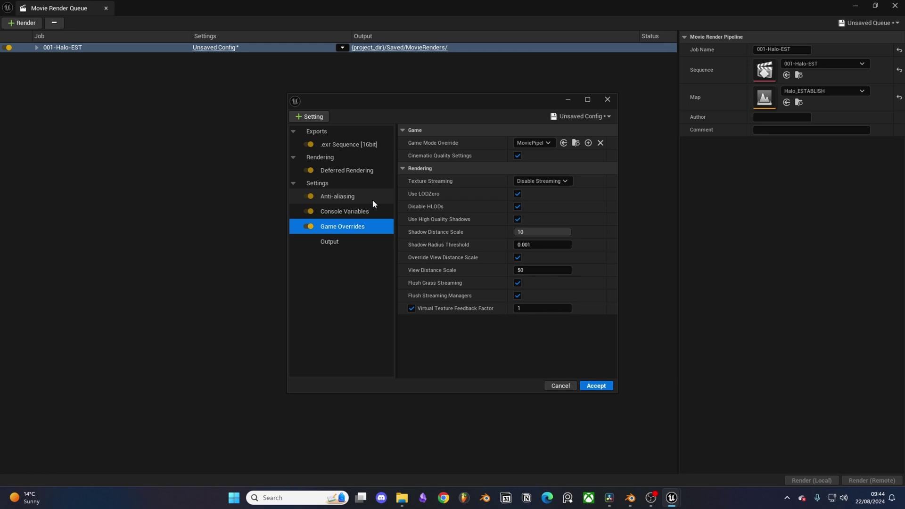
{"action": "left_click", "coordinate": [369, 210]}
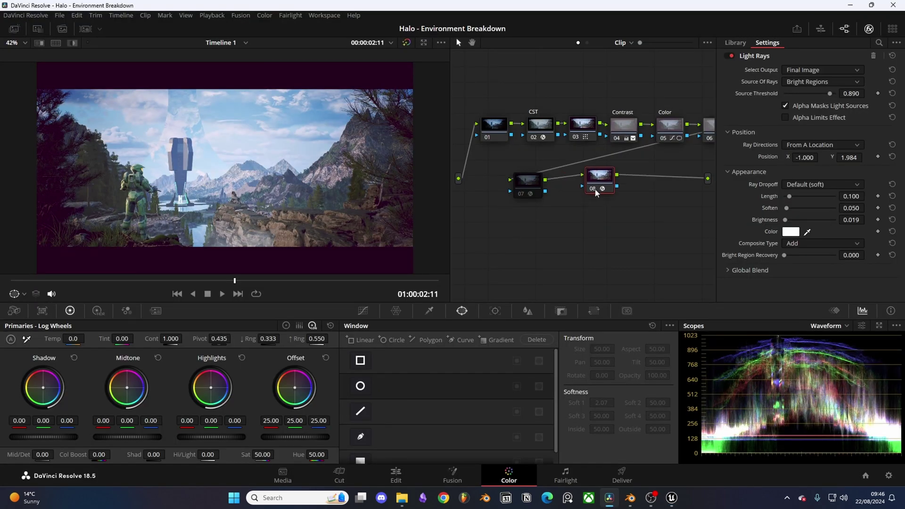
Switch to the Halo environment grade in DaVinci Resolve and toggle node 03 off and on to compare its effect.
{"action": "left_click", "coordinate": [575, 137]}
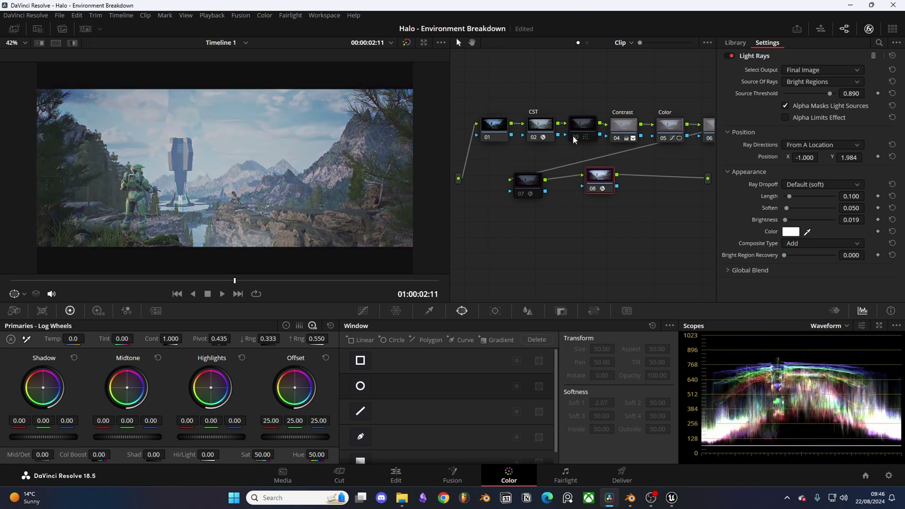
{"action": "left_click", "coordinate": [578, 133]}
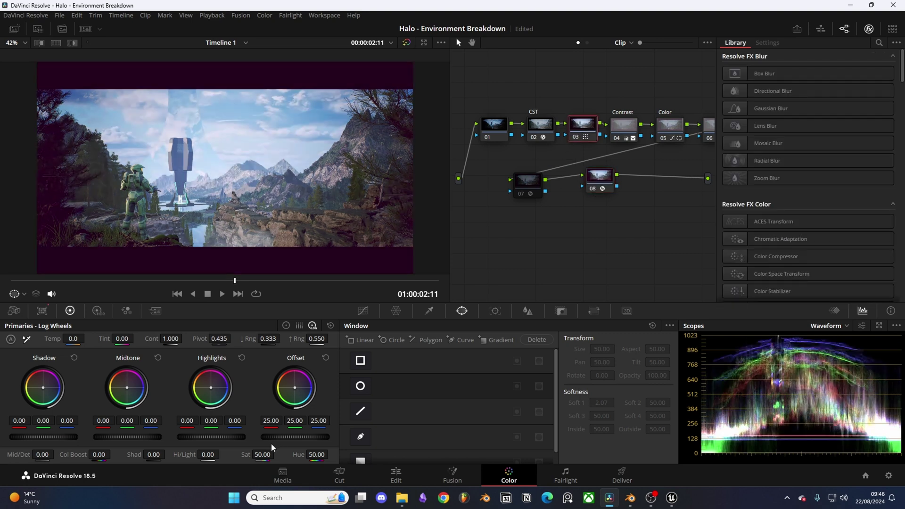